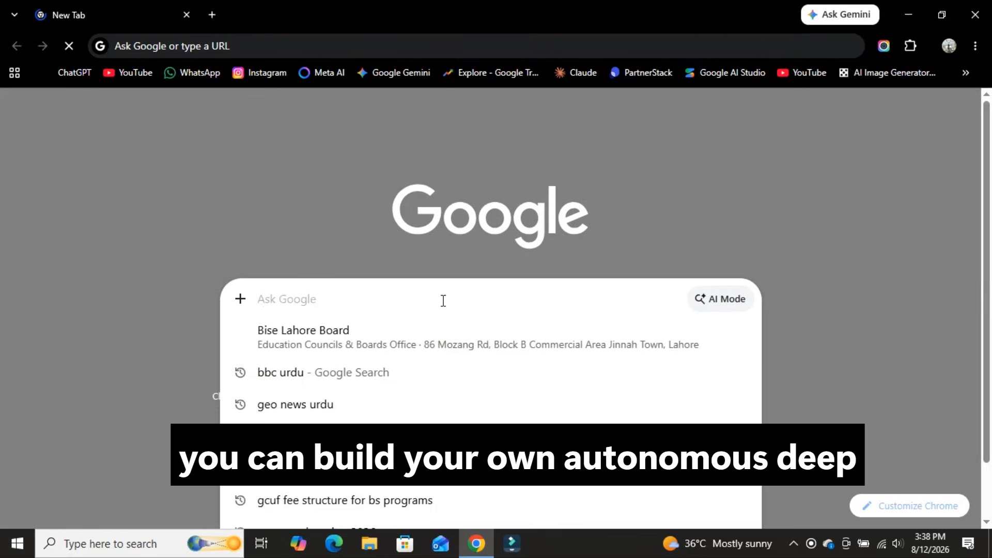
# Search Google for "node js" and open the Node.js download page from the results
pyautogui.write('node')
pyautogui.press('Down')
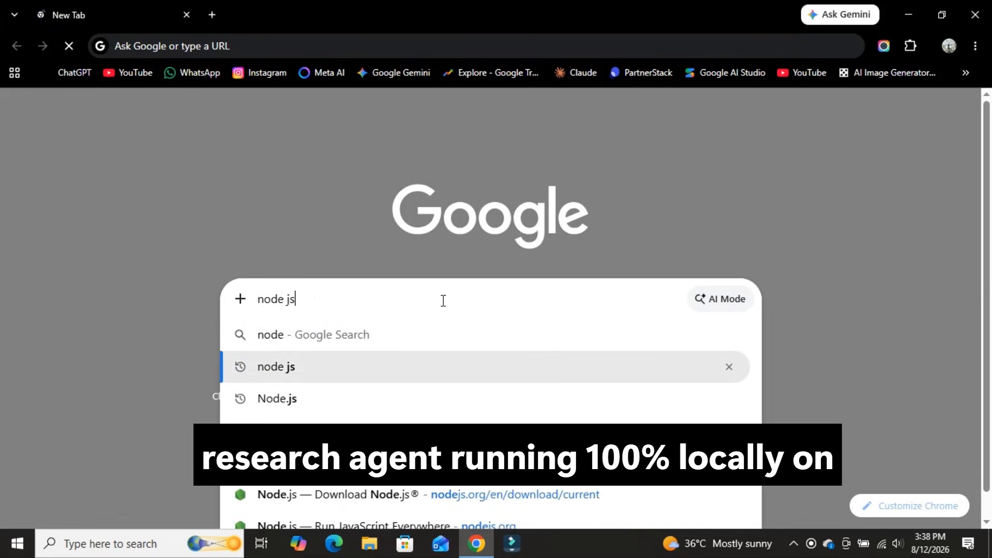
pyautogui.press('Return')
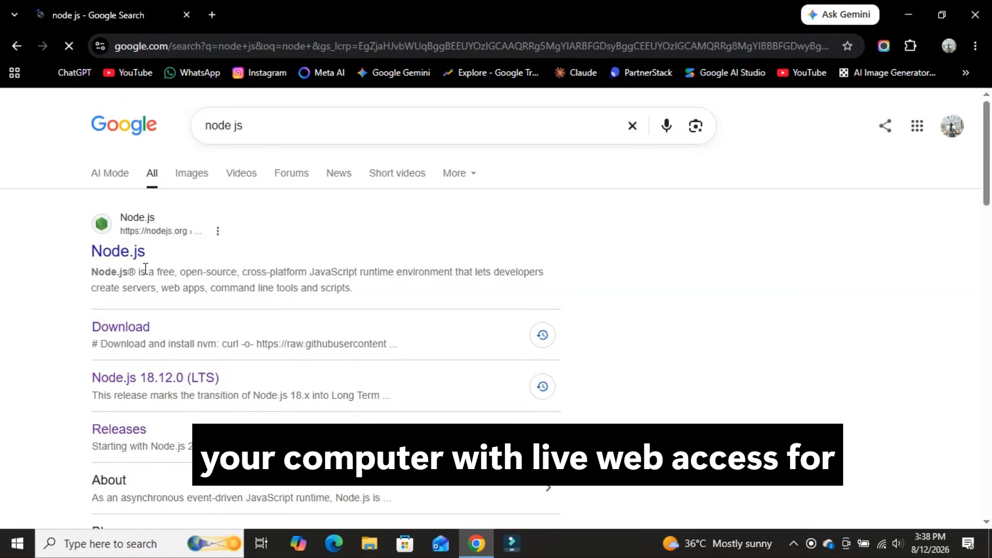
pyautogui.click(127, 333)
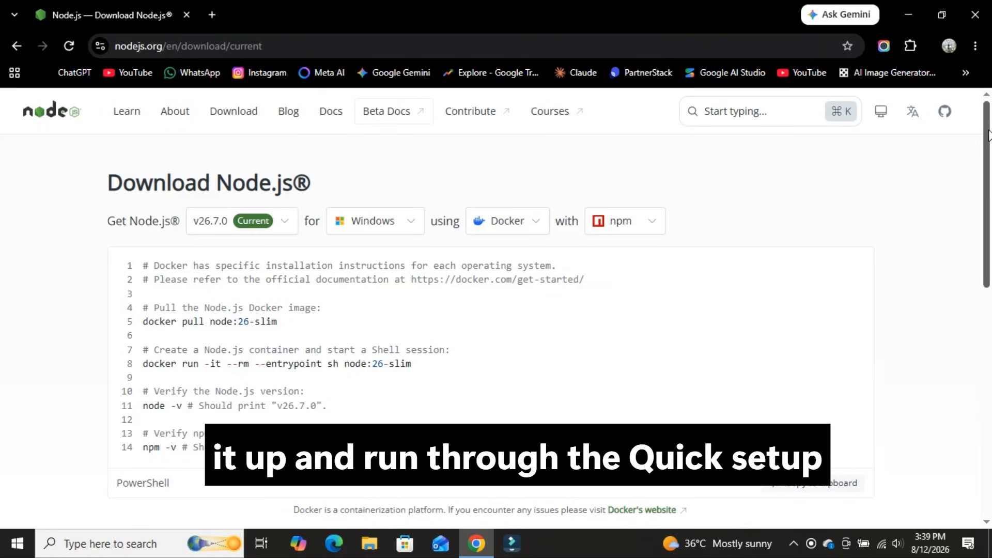
# Examine the prebuilt Node.js download options and the list of available Node.js versions
pyautogui.scroll(-7, 988, 135)
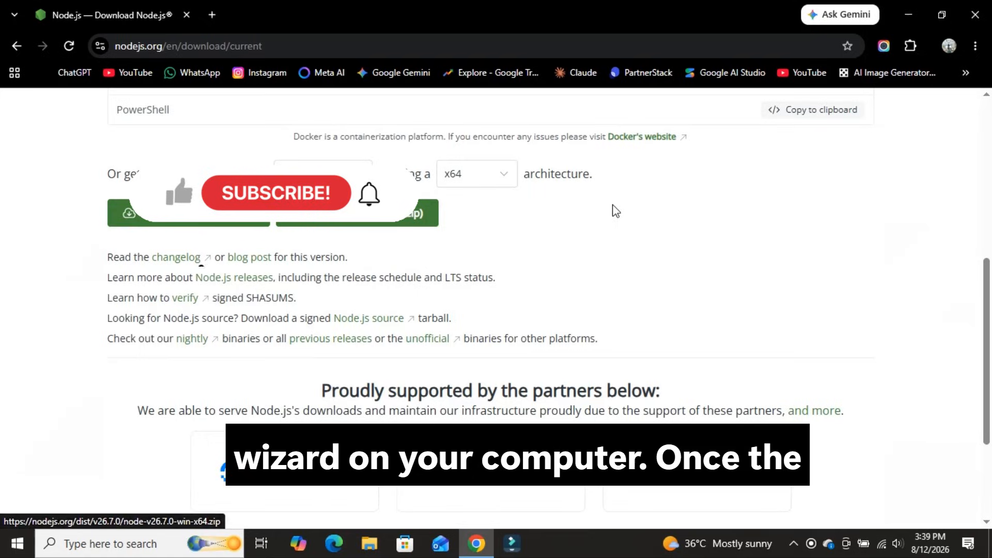
pyautogui.moveTo(988, 300); pyautogui.dragTo(988, 157)
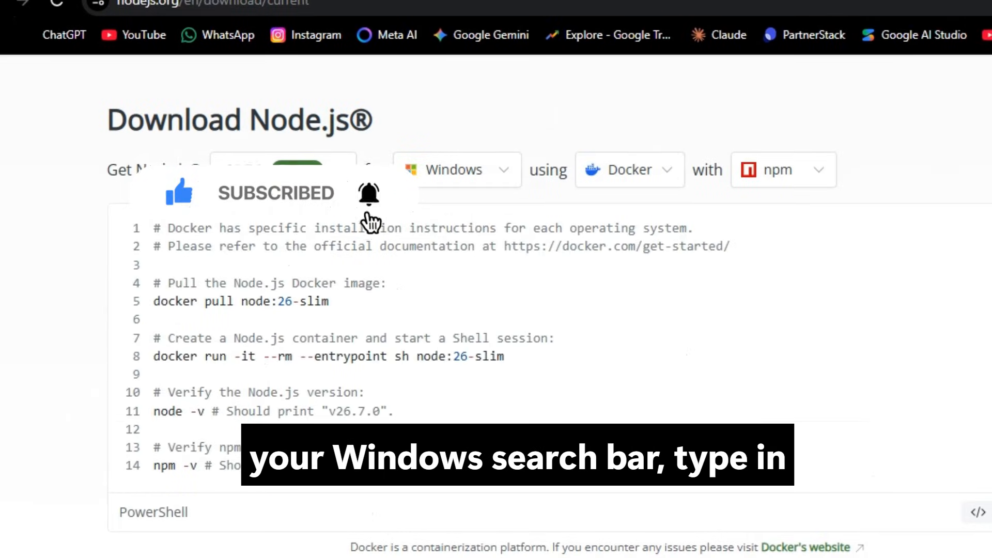
pyautogui.click(342, 169)
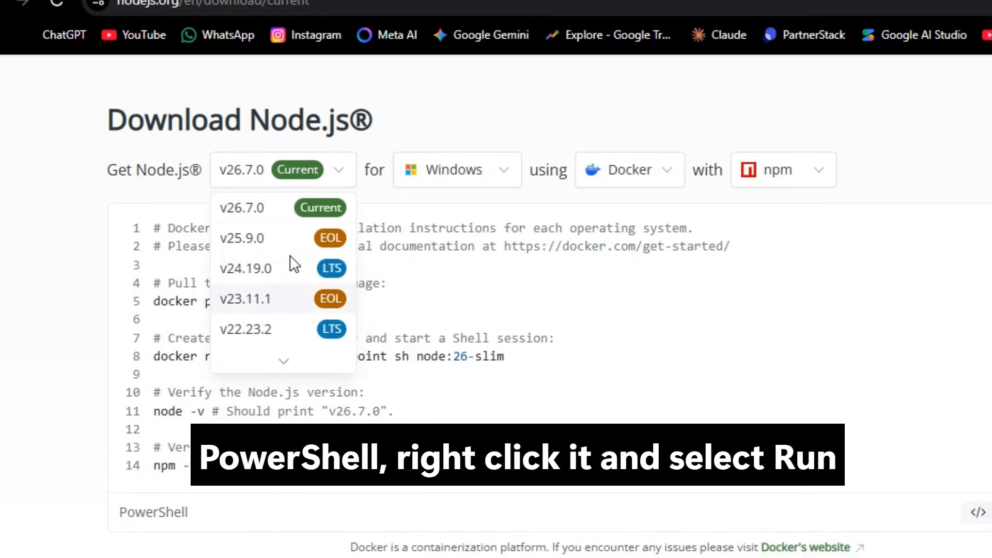
pyautogui.scroll(-3, 295, 265)
pyautogui.scroll(-2, 295, 264)
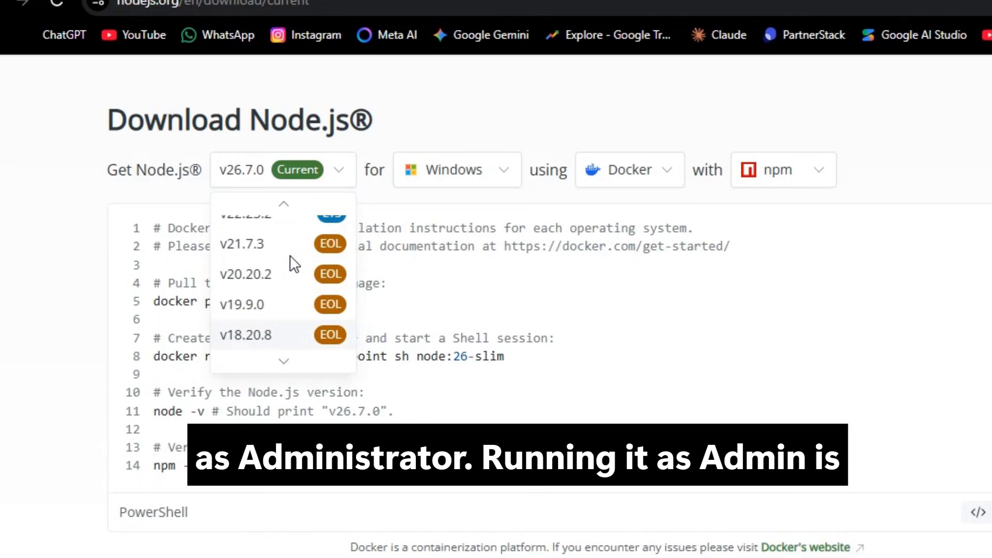
pyautogui.scroll(-4, 294, 265)
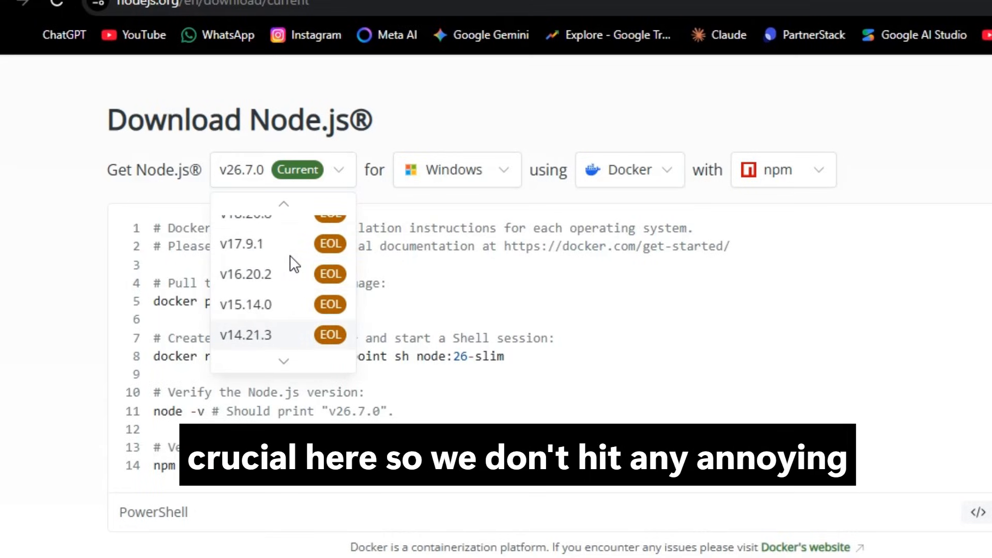
pyautogui.click(610, 333)
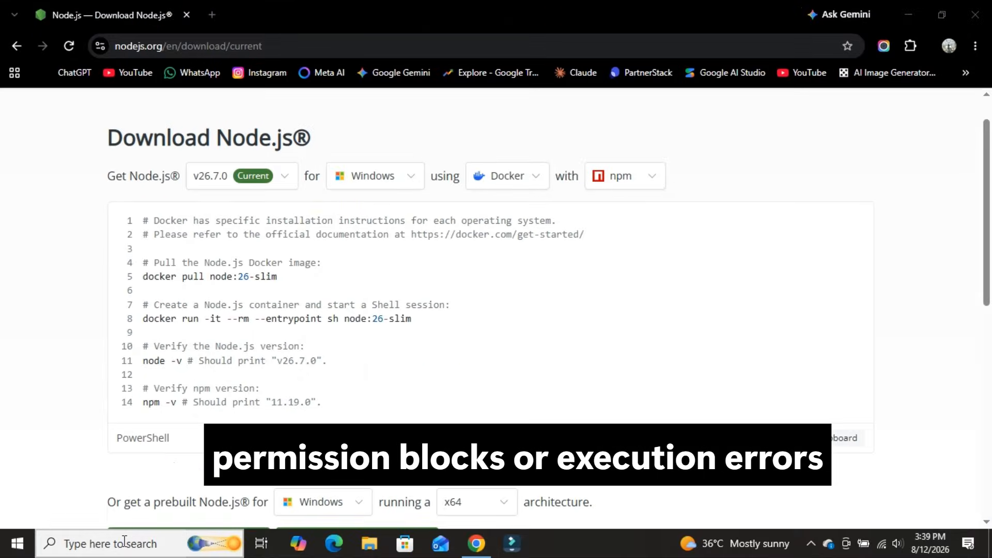
# Search Windows for PowerShell and launch Windows PowerShell as administrator
pyautogui.click(124, 541)
pyautogui.write('powe')
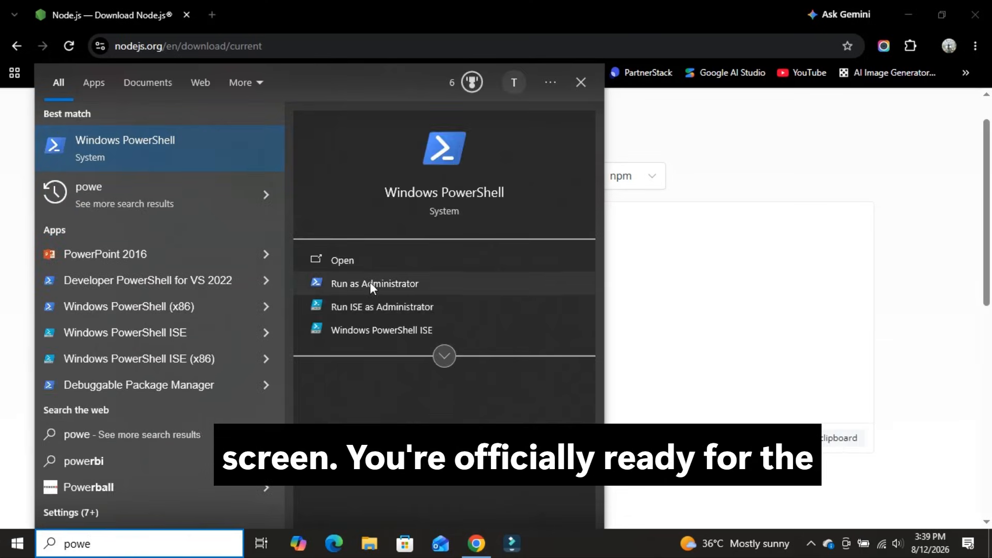
pyautogui.click(455, 265)
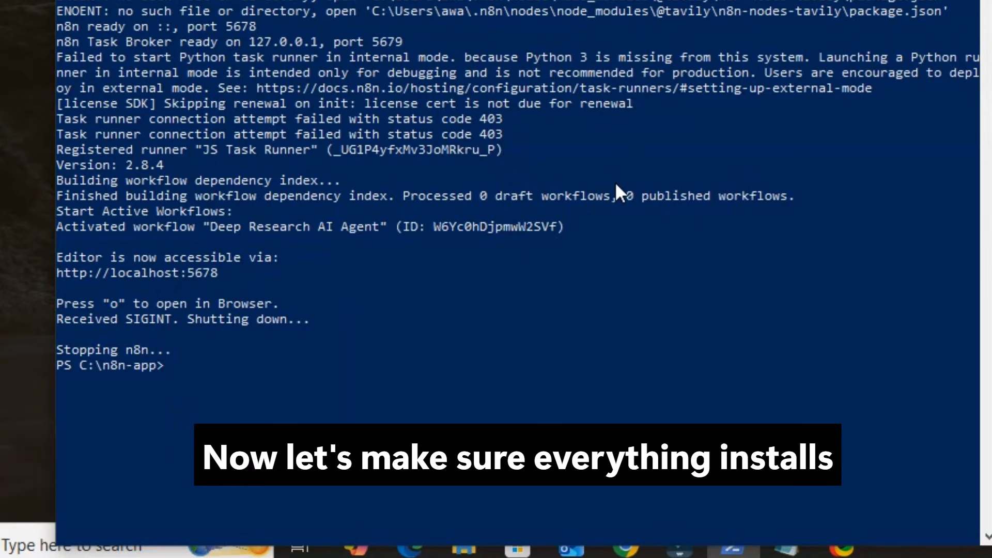
# Check the installed Node.js and npm versions by running node -v and npm -v
pyautogui.write('node -v')
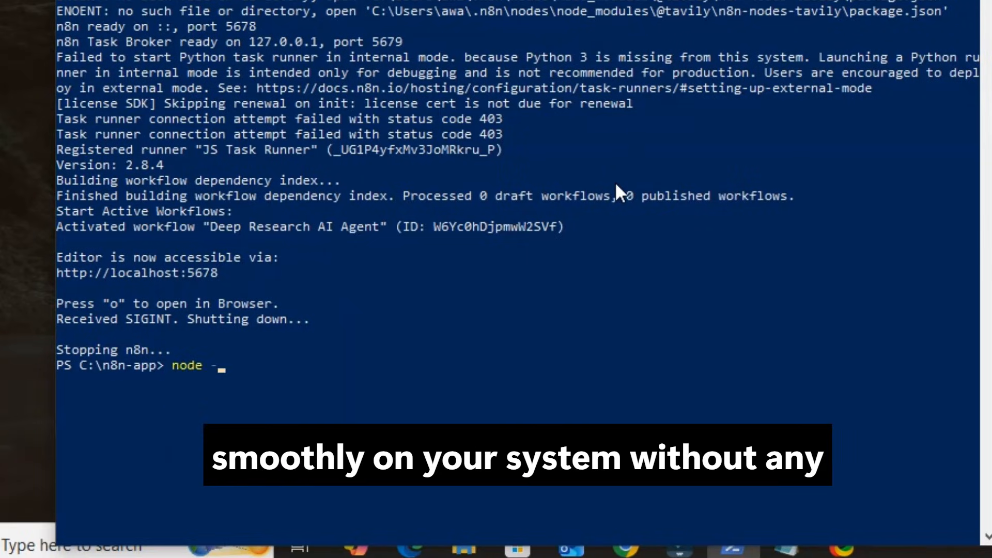
pyautogui.press('Return')
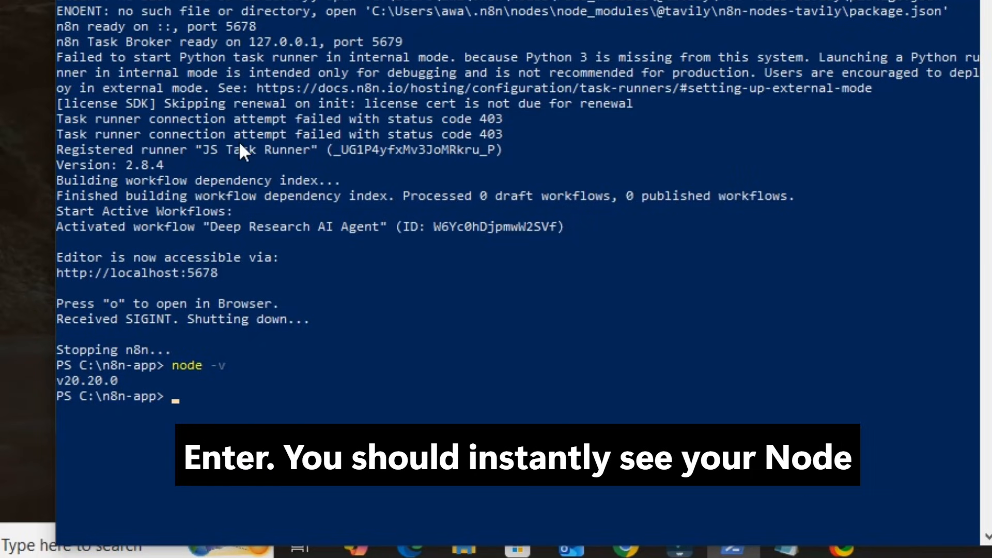
pyautogui.write('np,')
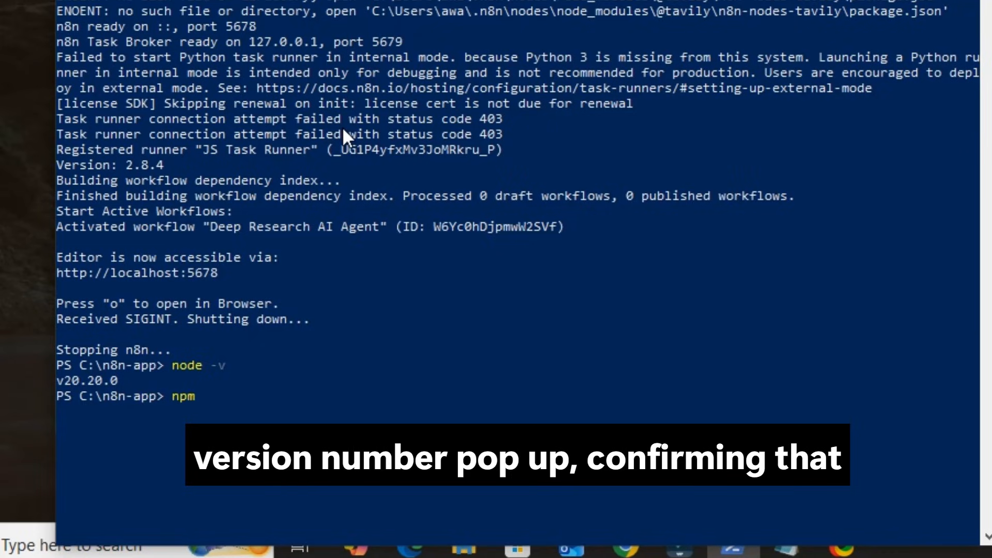
pyautogui.write(' -v')
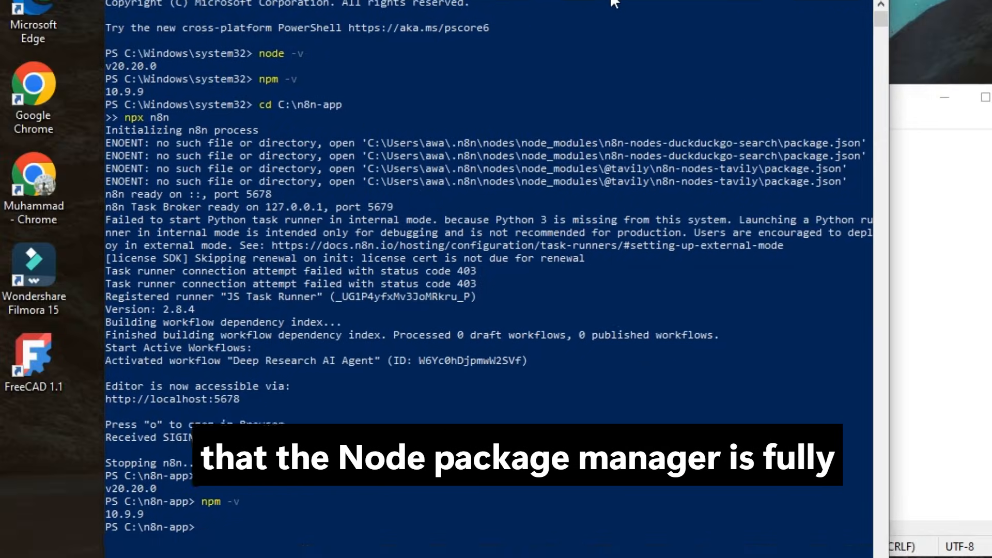
# Copy the commands "cd C:\n8n-app" and "npx n8n" from the n8n Notepad file and run them in PowerShell to start n8n
pyautogui.click(908, 100)
pyautogui.click(776, 156)
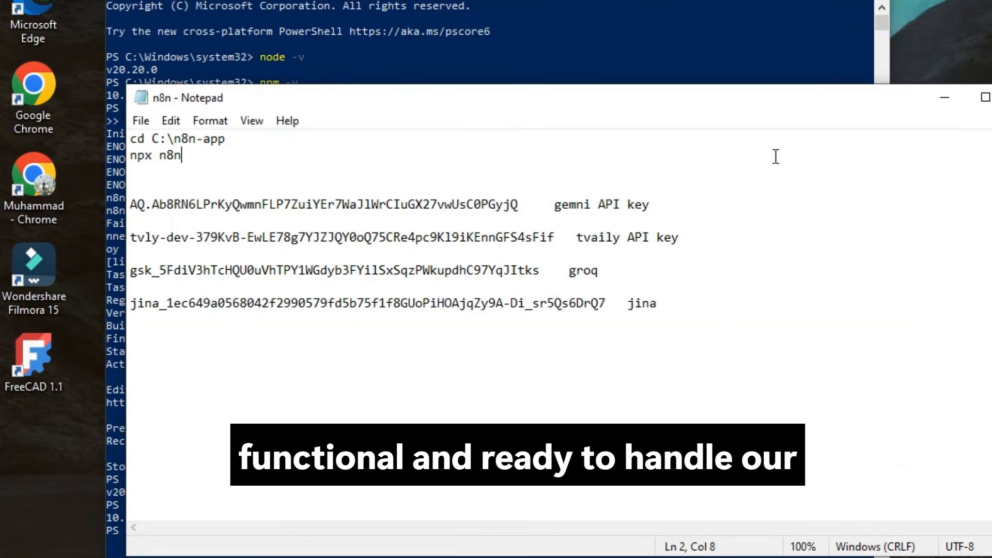
pyautogui.moveTo(130, 138); pyautogui.dragTo(185, 153)
pyautogui.hotkey('ctrl', 'c')
pyautogui.hotkey('alt', 'Tab')
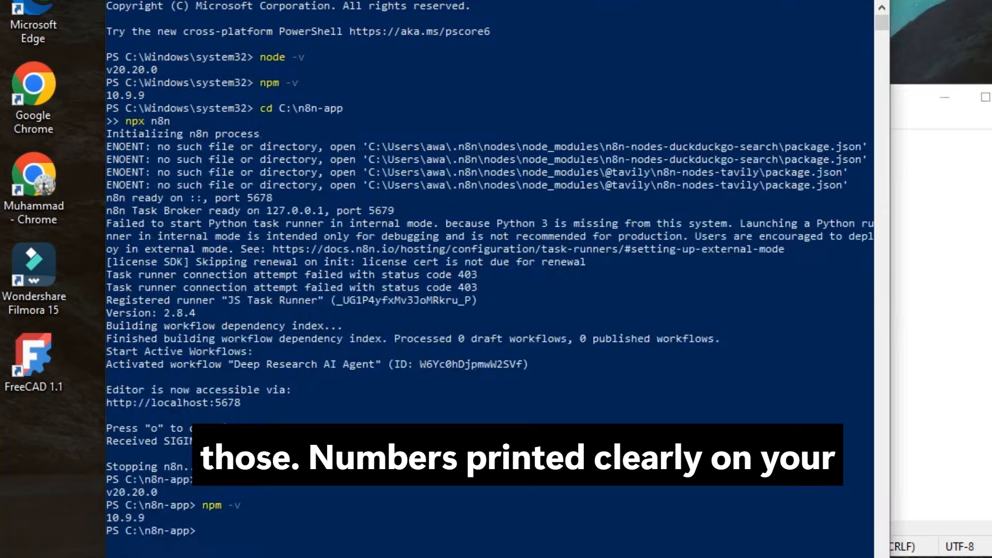
pyautogui.hotkey('ctrl', 'v')
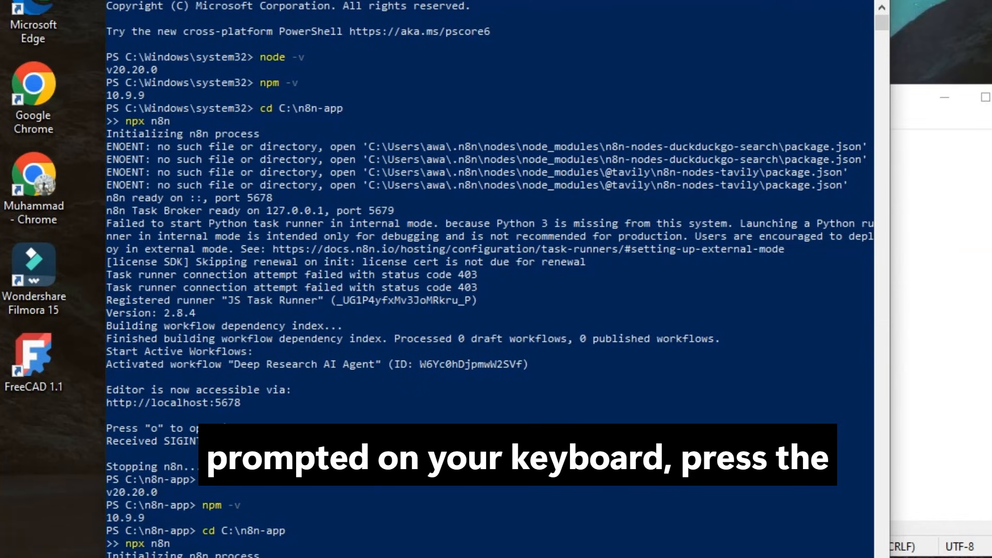
pyautogui.click(829, 0)
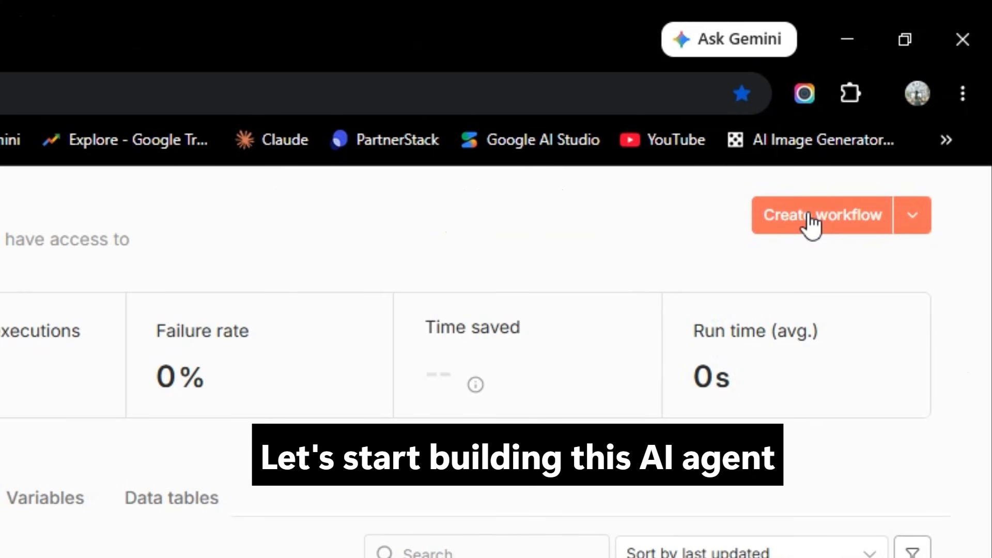
# Create a new n8n workflow and name it "Deep AI Research Agent 0.2"
pyautogui.click(811, 222)
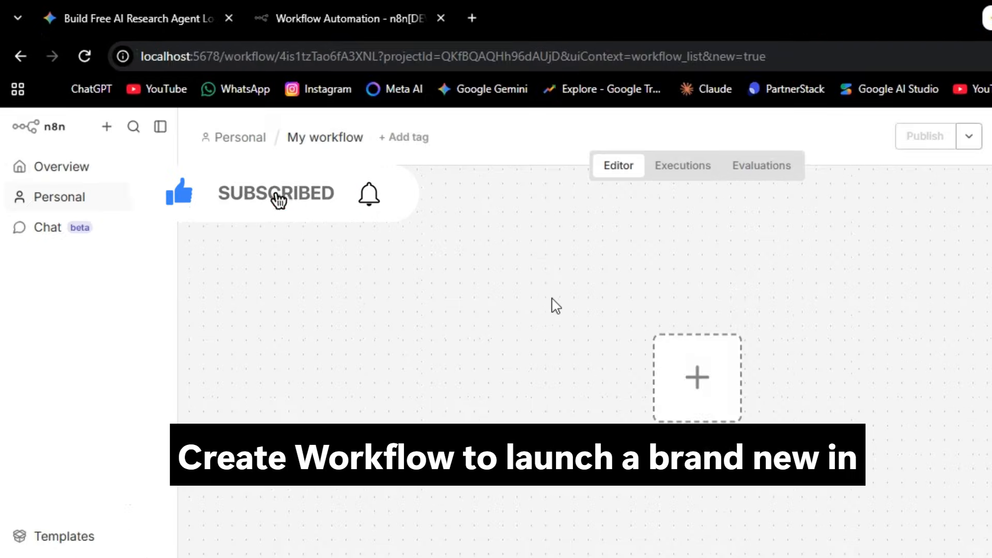
pyautogui.click(330, 138)
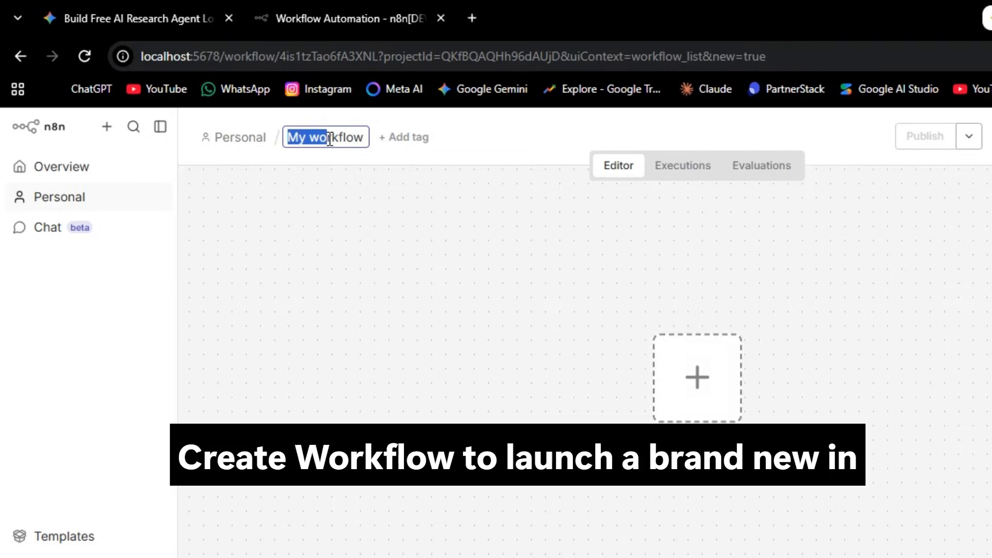
pyautogui.write('D')
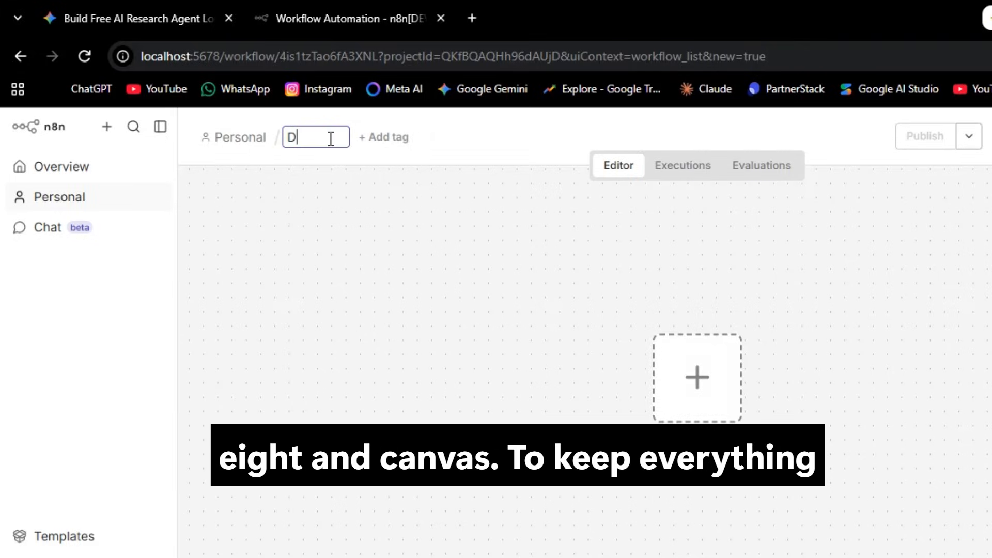
pyautogui.write('eep AI Res')
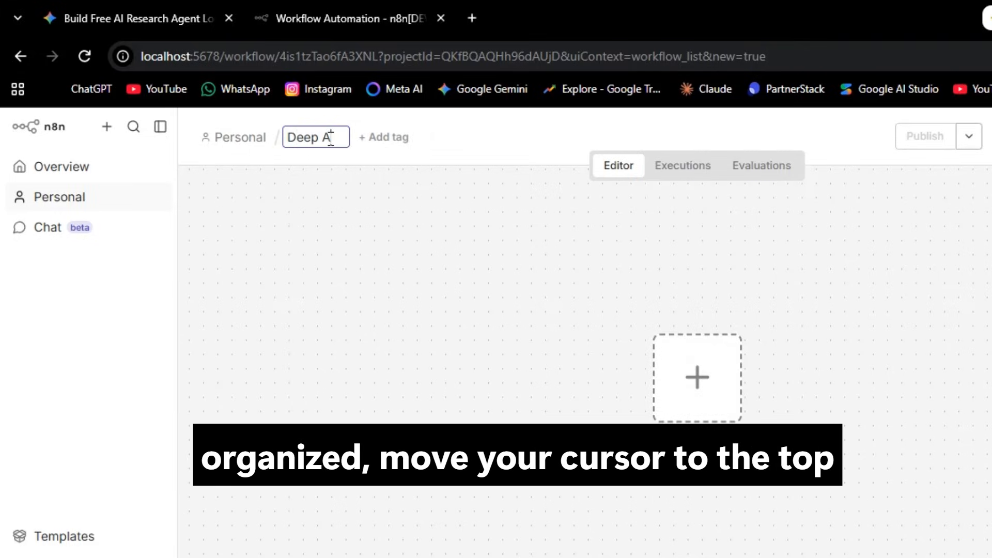
pyautogui.write('earc')
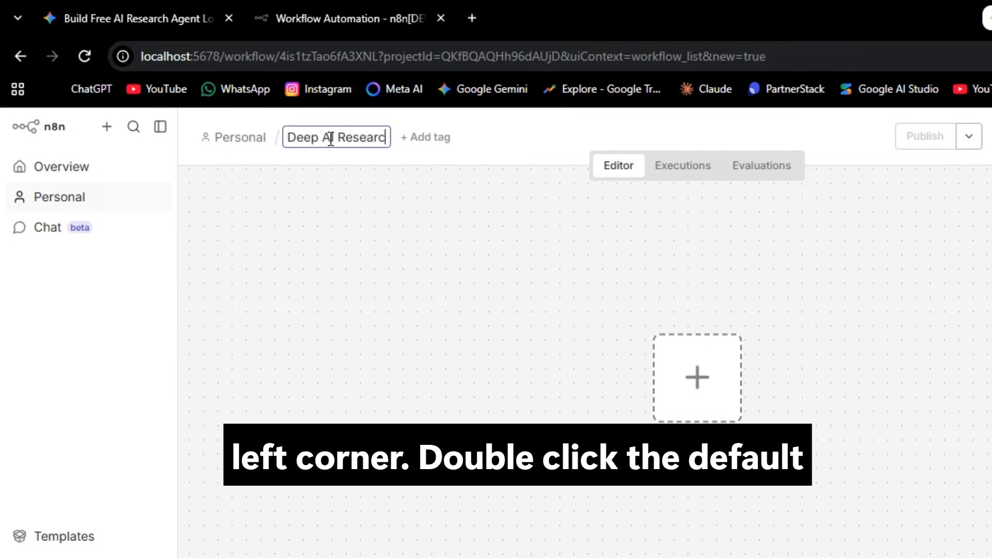
pyautogui.write('h Agent')
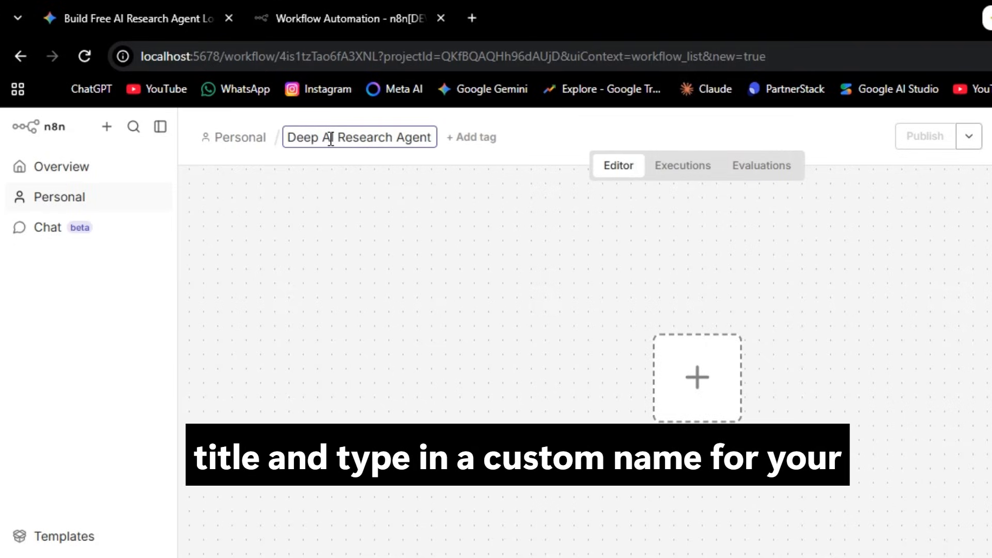
pyautogui.write(' 0')
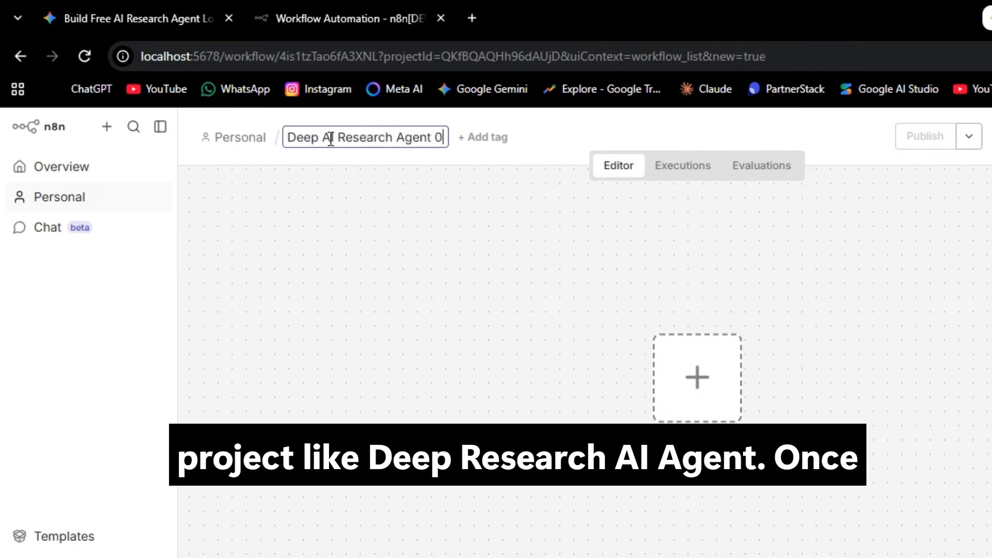
pyautogui.write('.2')
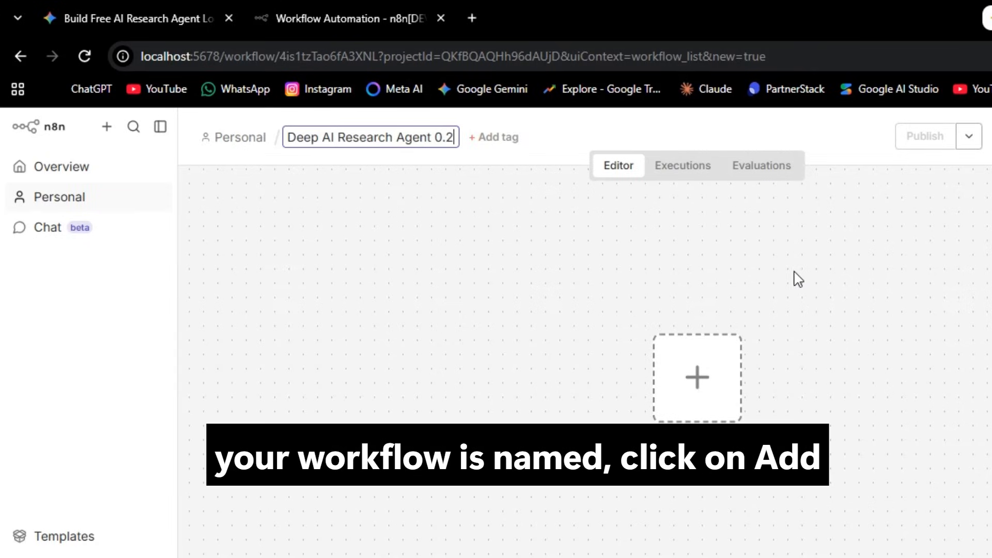
pyautogui.moveTo(844, 267); pyautogui.dragTo(718, 361)
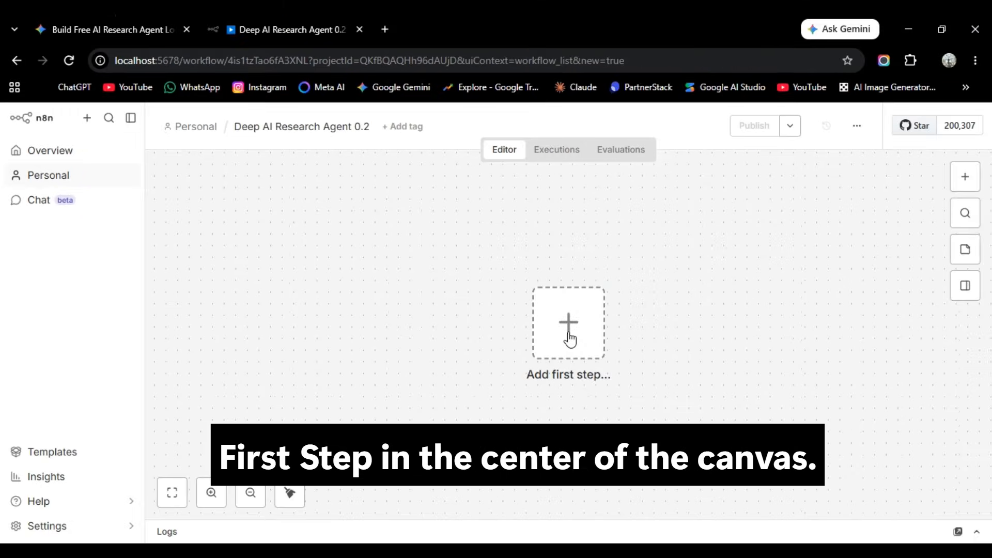
# Add the Chat trigger "On new Chat event" as the workflow's first step, review its settings, and return to the canvas
pyautogui.click(699, 390)
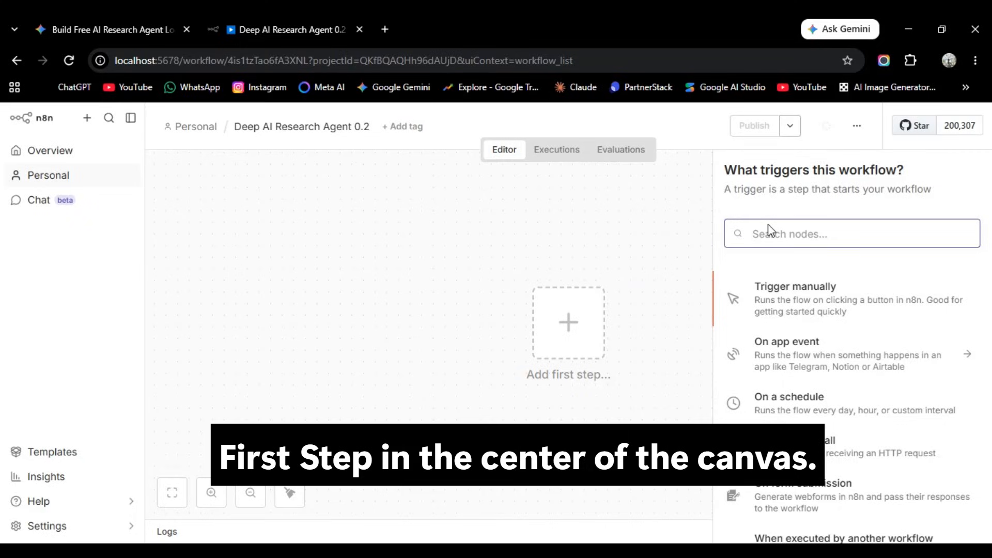
pyautogui.write('chat')
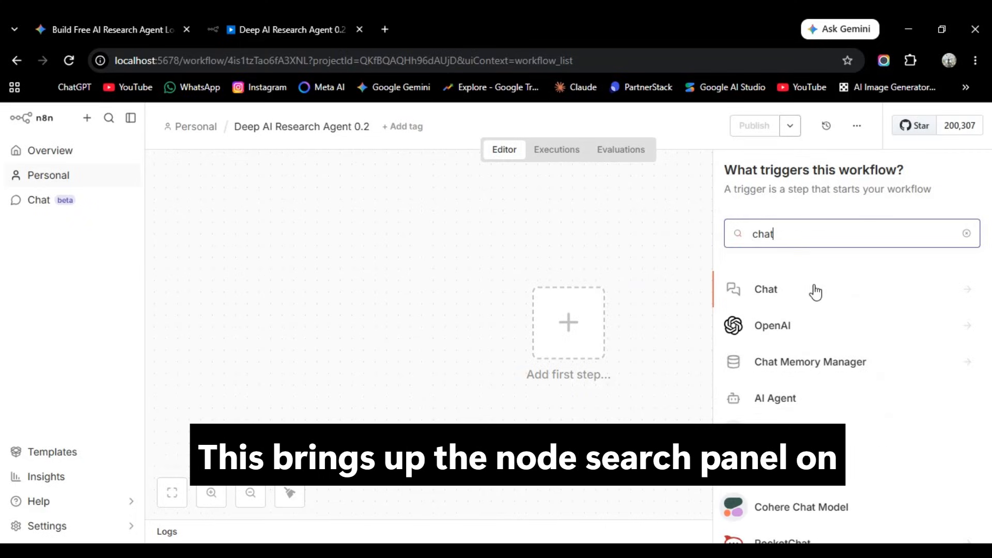
pyautogui.click(799, 294)
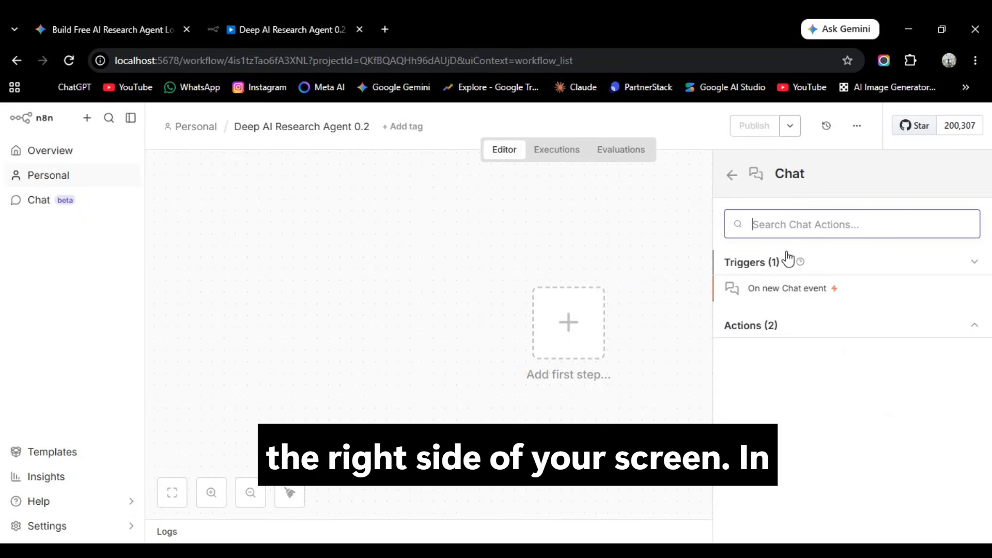
pyautogui.click(770, 293)
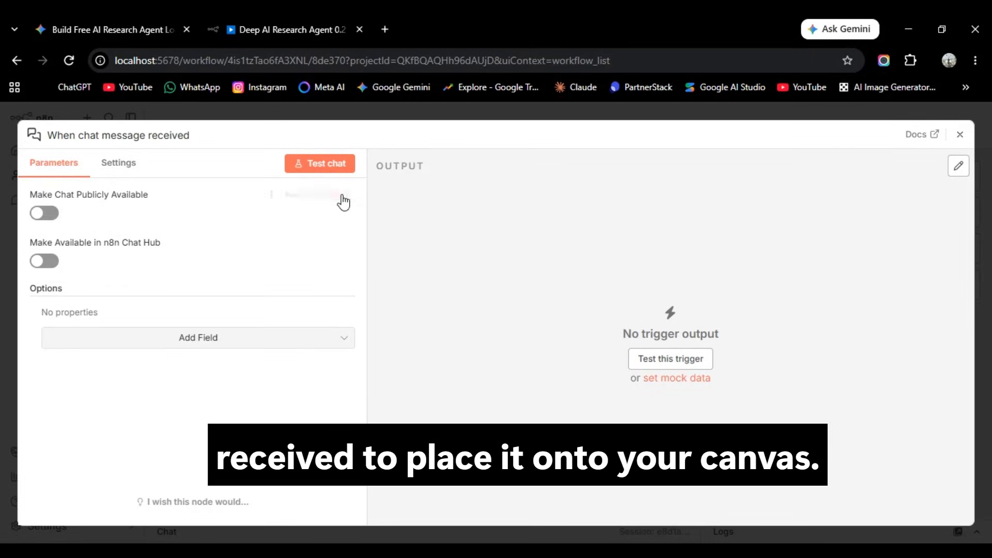
pyautogui.click(130, 169)
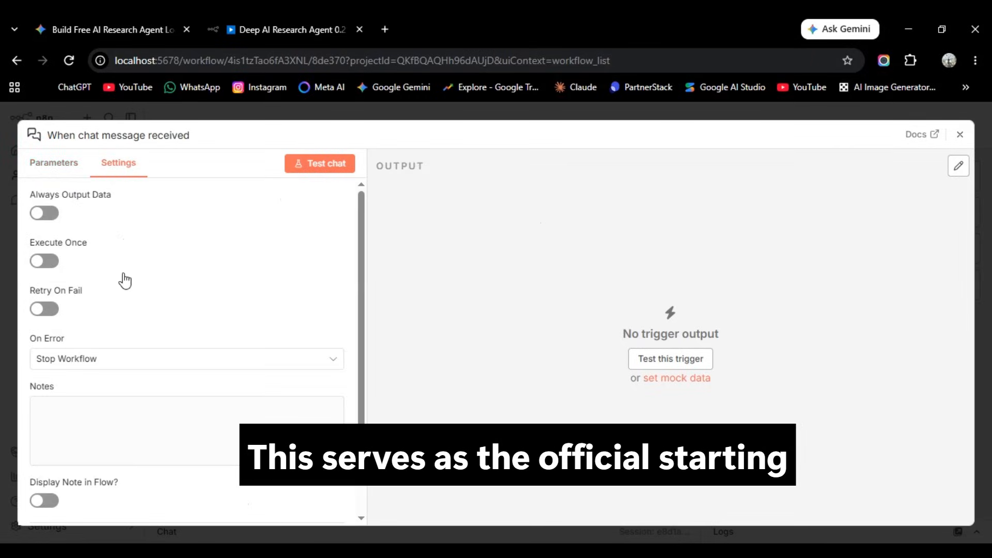
pyautogui.click(960, 136)
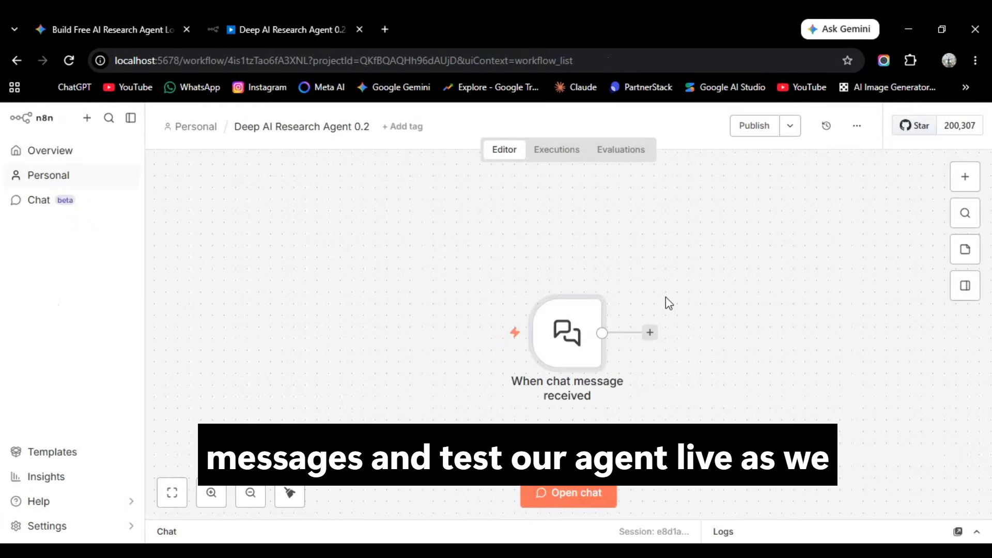
# Add an AI Agent node after the chat trigger, look over its parameters and settings, and check its issue warning on the canvas
pyautogui.click(650, 334)
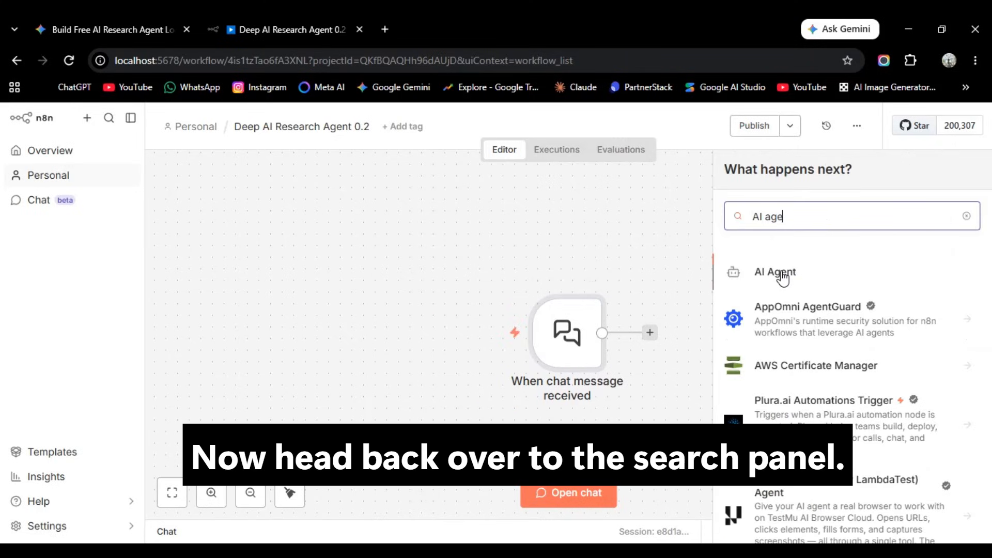
pyautogui.moveTo(714, 298); pyautogui.dragTo(642, 293)
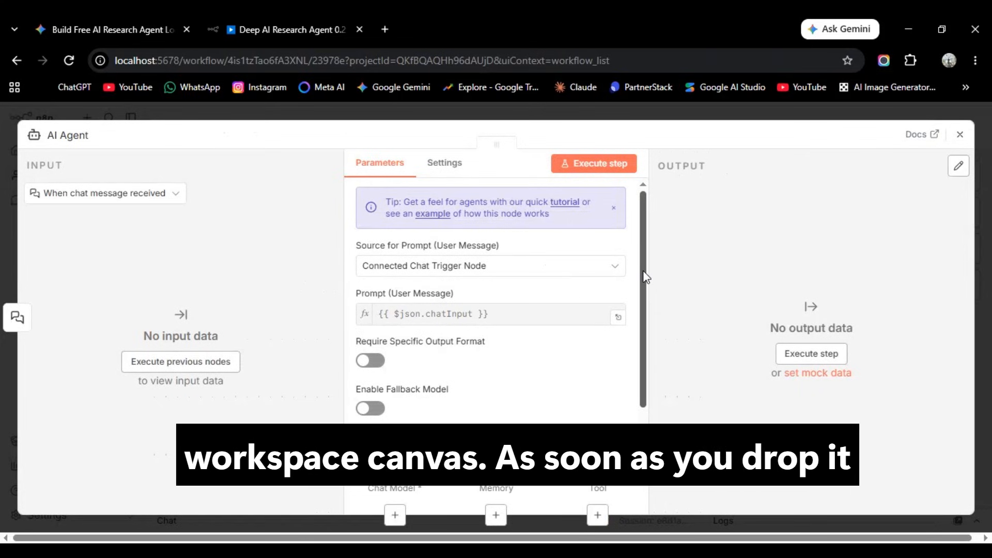
pyautogui.moveTo(644, 274); pyautogui.dragTo(648, 249)
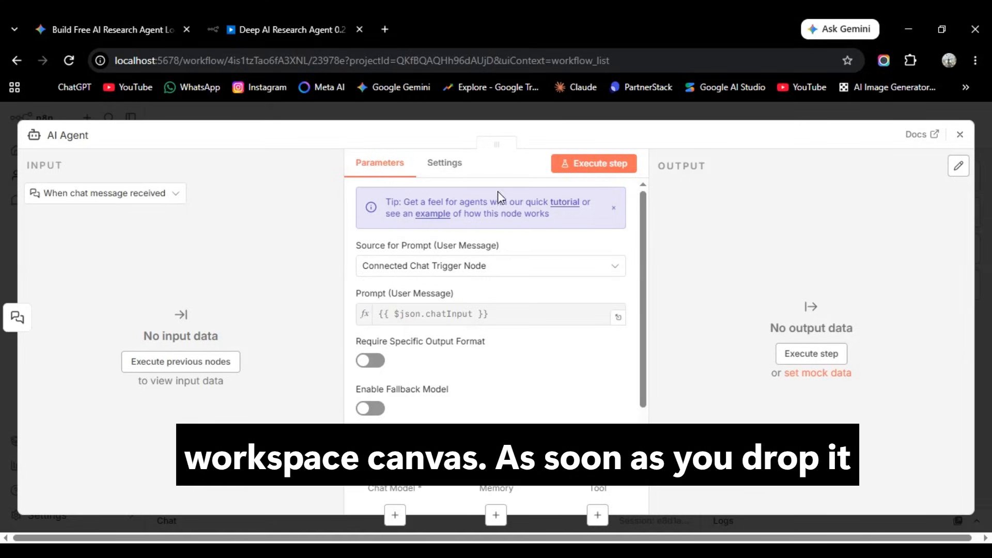
pyautogui.click(458, 173)
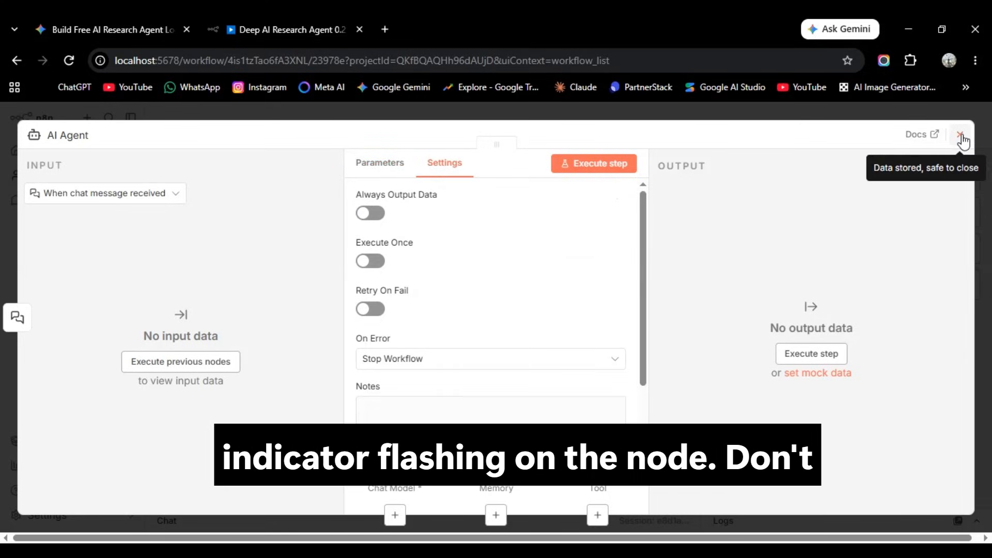
pyautogui.click(960, 135)
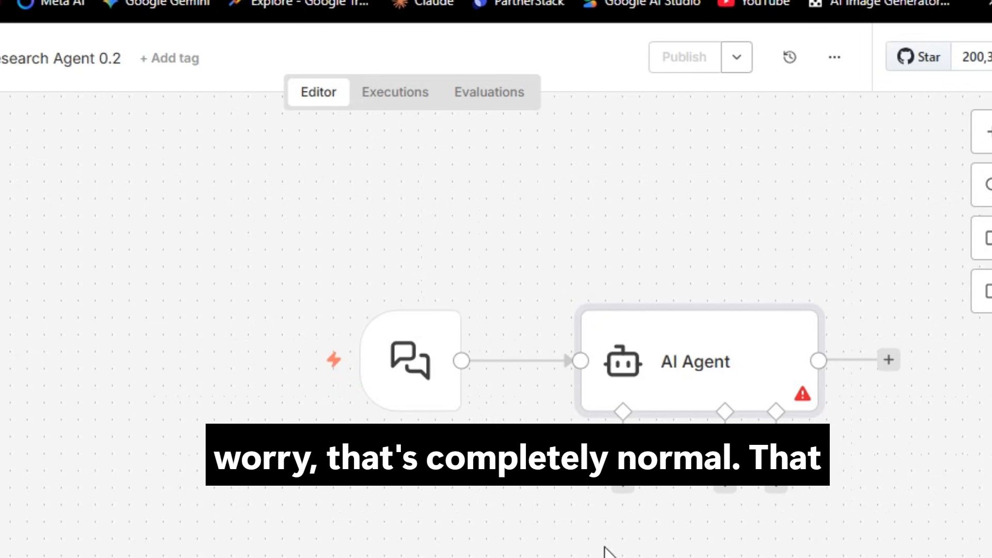
pyautogui.moveTo(734, 422)
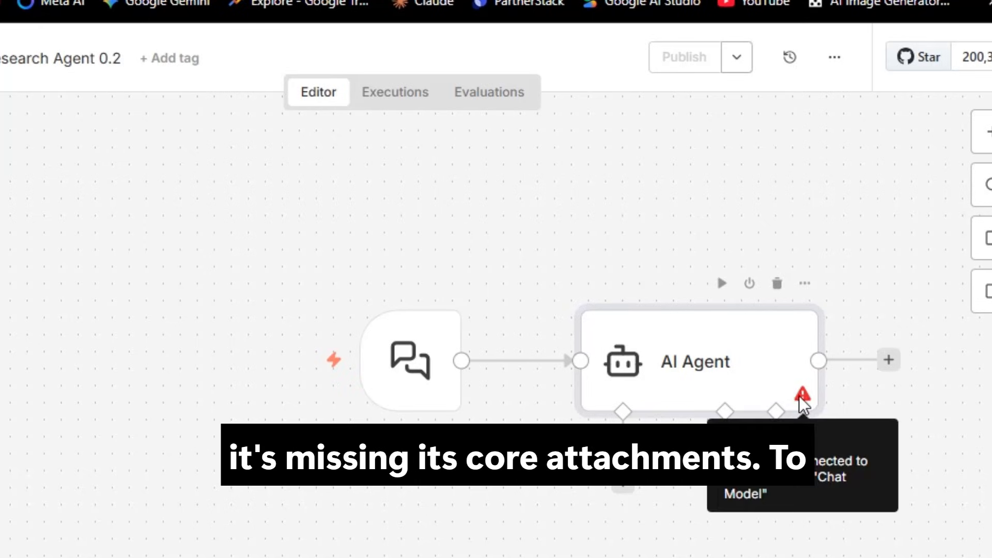
pyautogui.moveTo(802, 397)
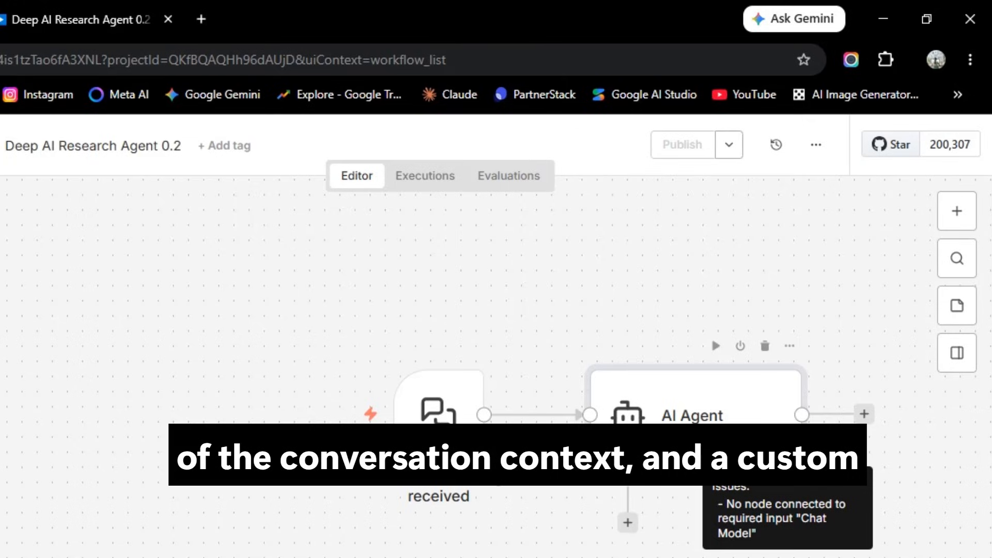
# Open the AI Agent node and set its Source for Prompt (User Message) to "Define below"
pyautogui.doubleClick(697, 418)
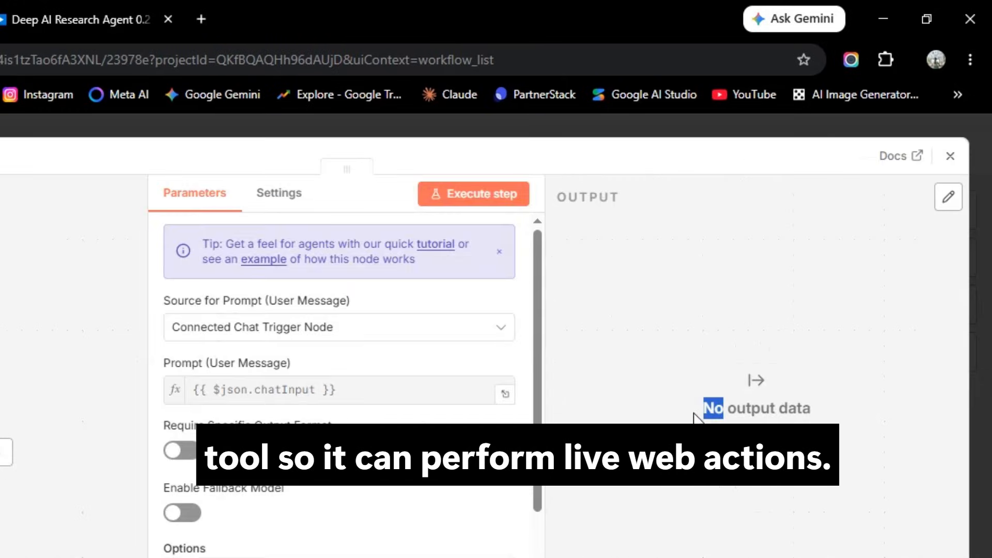
pyautogui.click(419, 329)
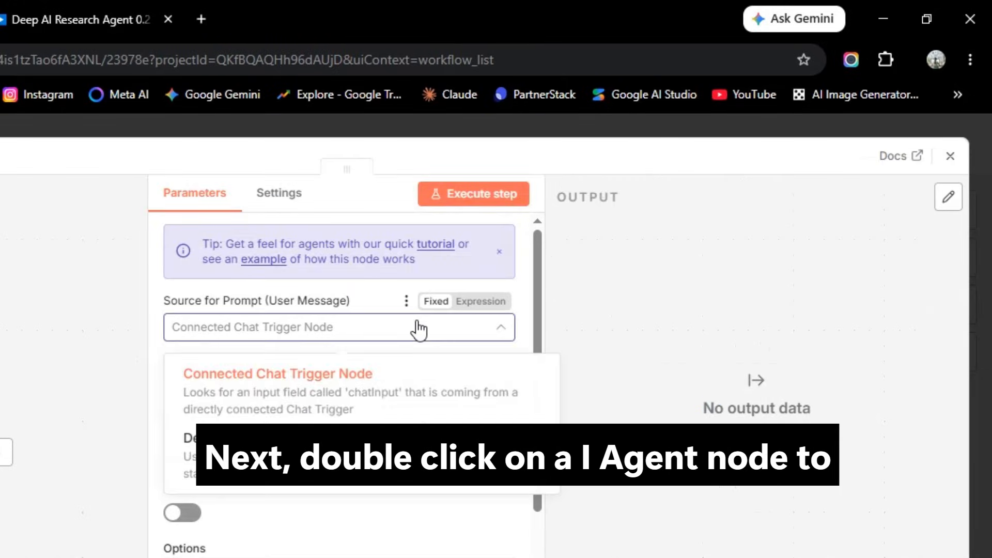
pyautogui.click(417, 330)
pyautogui.click(412, 334)
pyautogui.click(383, 455)
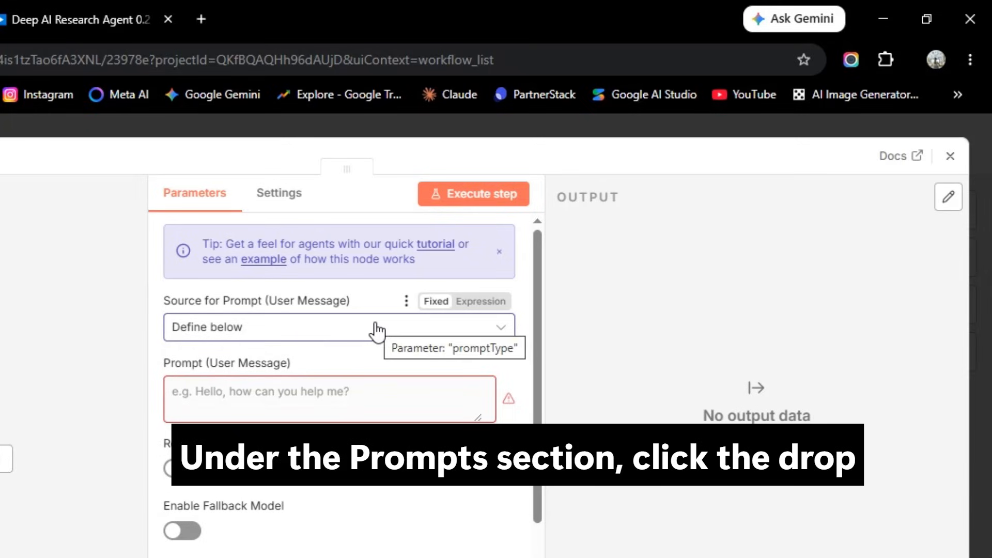
# Enter "Input Your Desire Query" as the AI Agent's user message prompt and return to the canvas
pyautogui.click(387, 408)
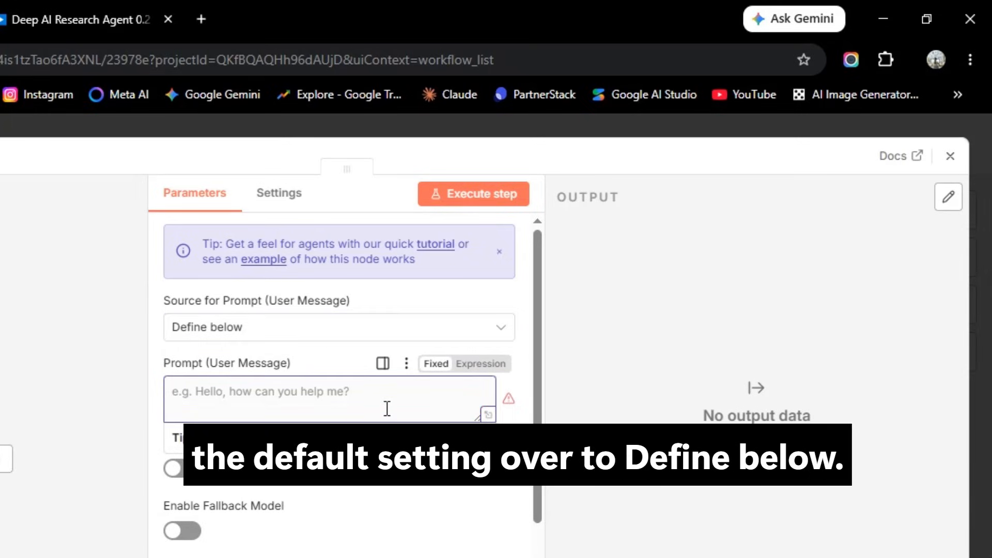
pyautogui.write('Input')
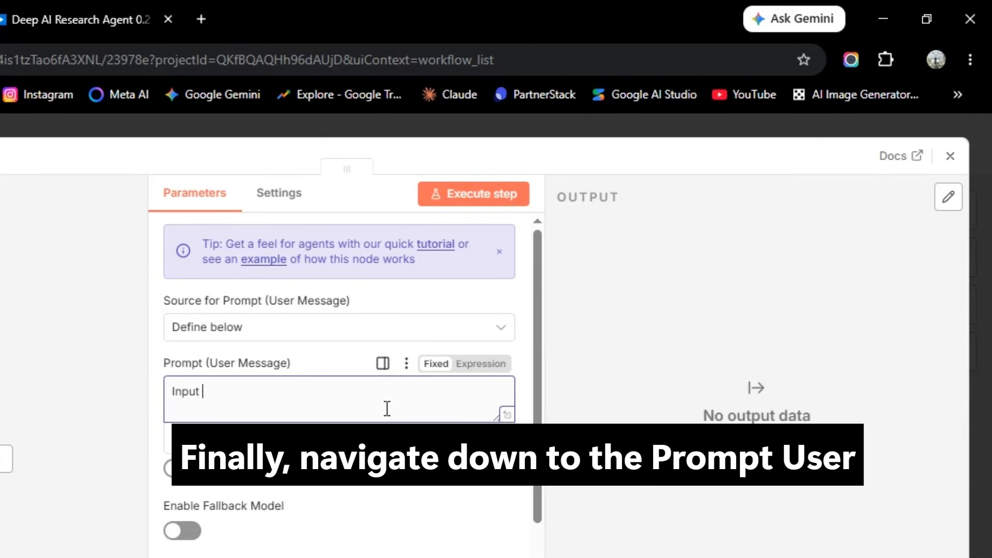
pyautogui.write(' Your Des')
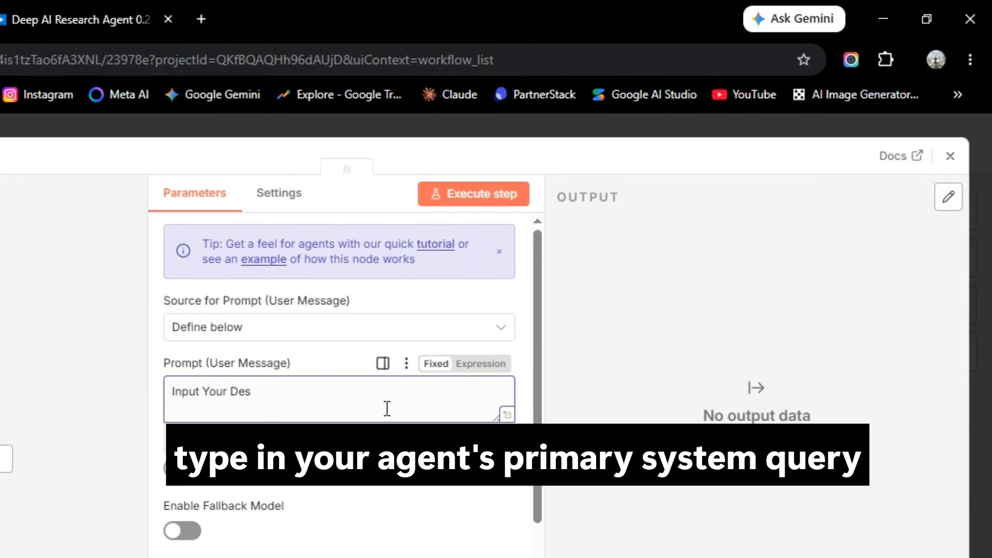
pyautogui.write('ire')
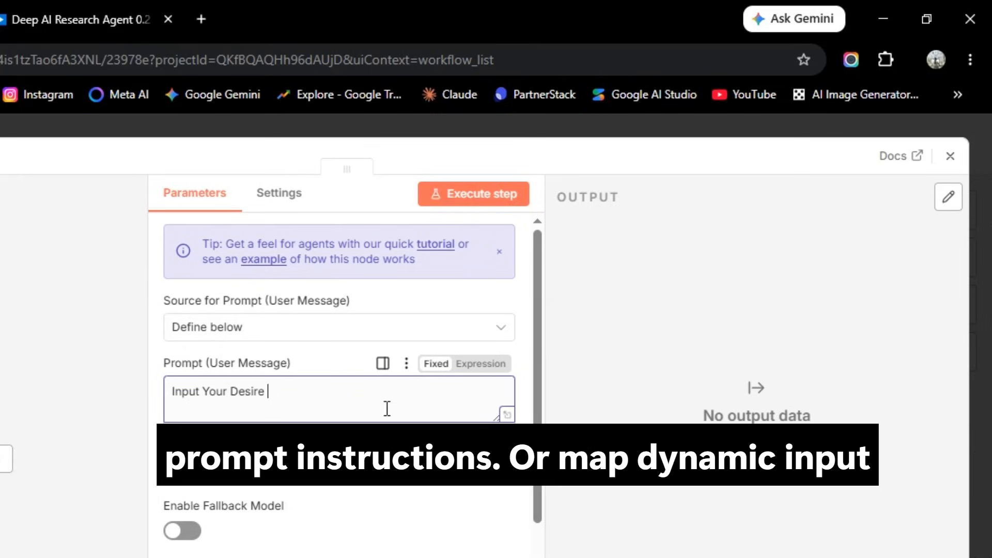
pyautogui.write(' Query')
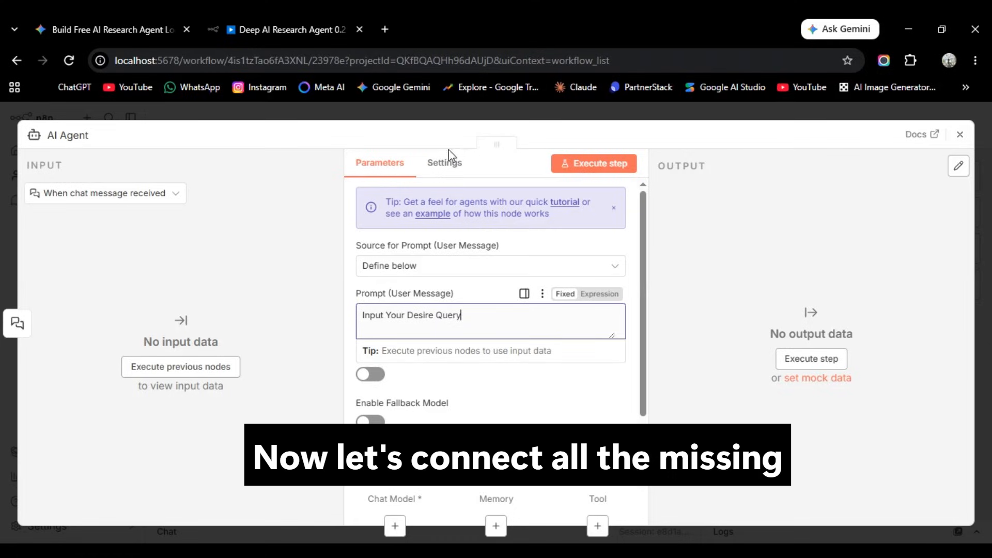
pyautogui.click(458, 167)
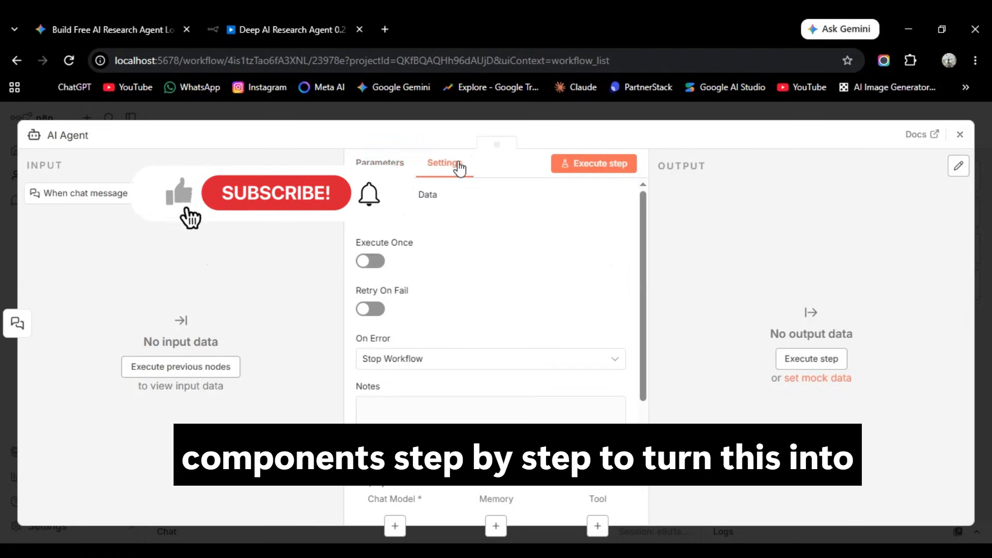
pyautogui.click(960, 134)
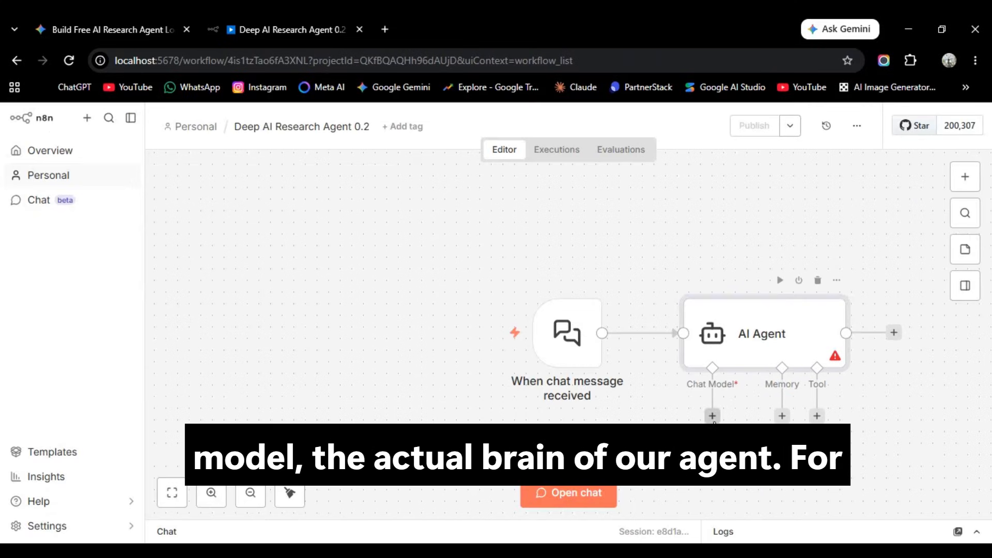
# Attach a Groq Chat Model to the AI Agent's Chat Model input and choose the "Groq account" credential
pyautogui.click(713, 416)
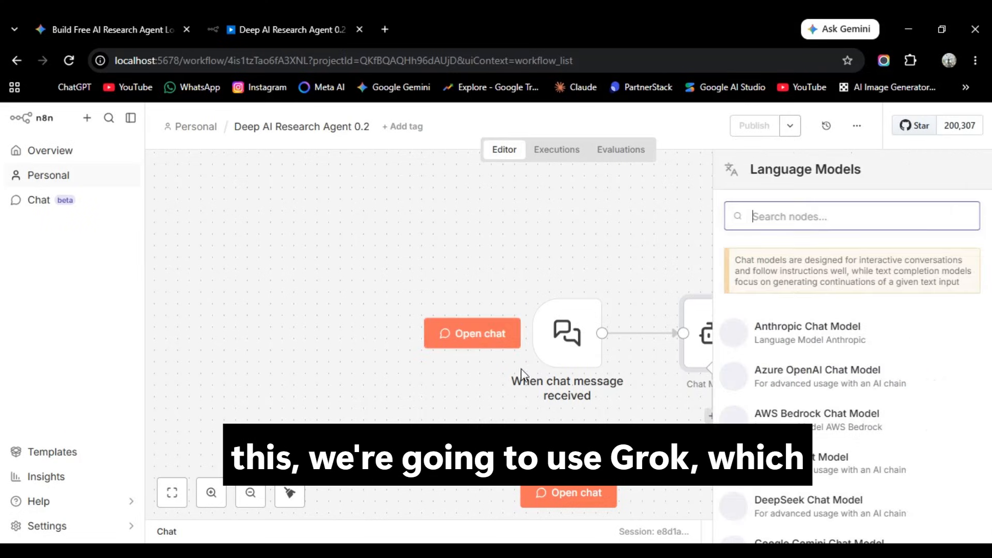
pyautogui.write('gro')
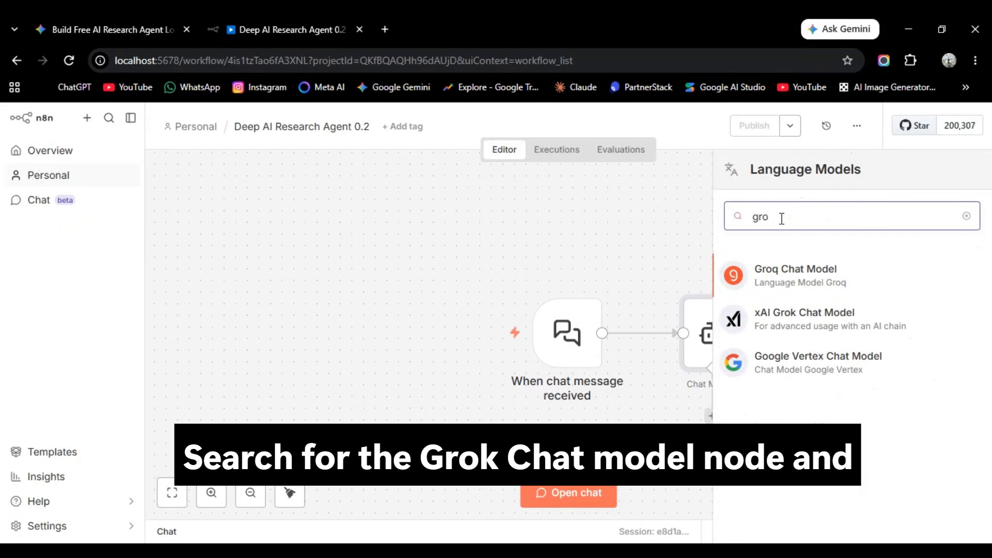
pyautogui.click(800, 268)
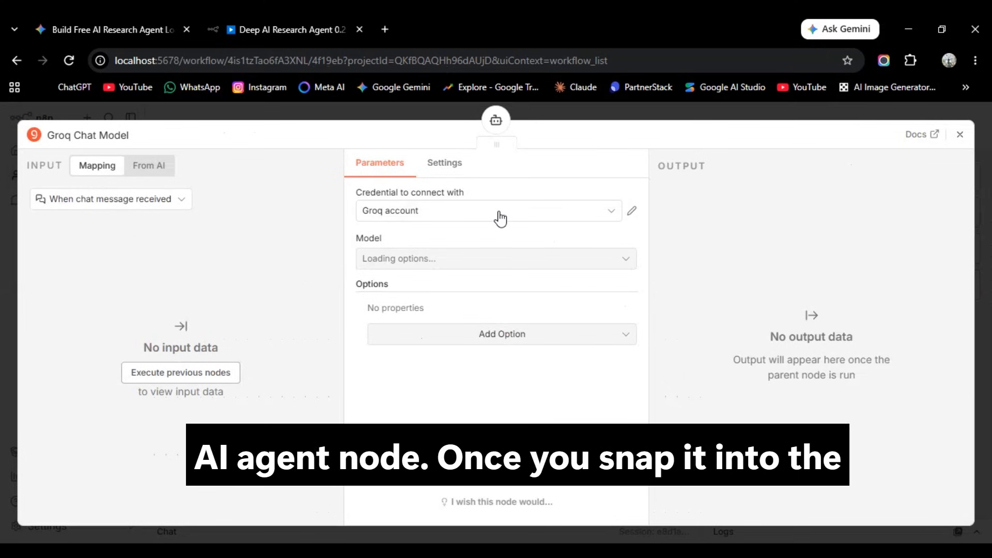
pyautogui.click(525, 215)
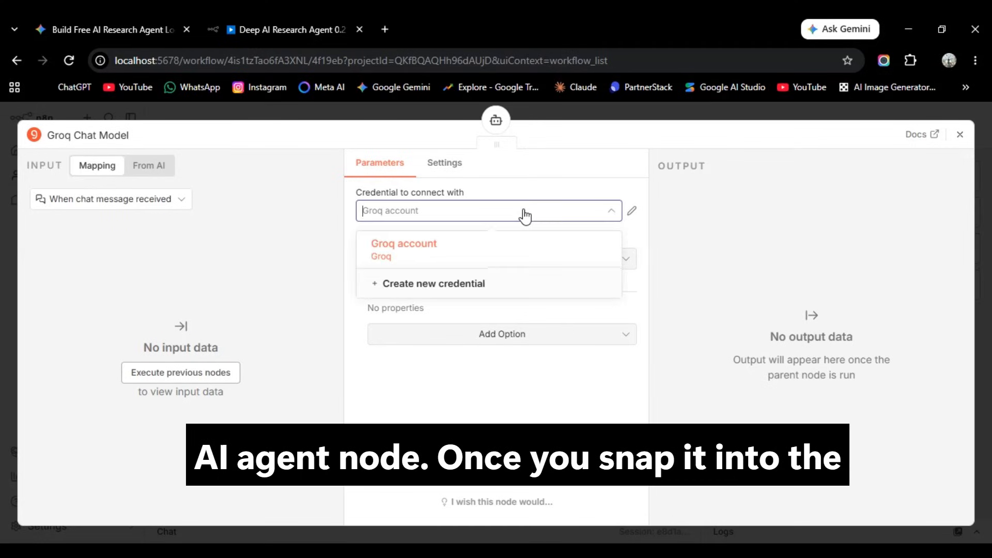
pyautogui.click(505, 250)
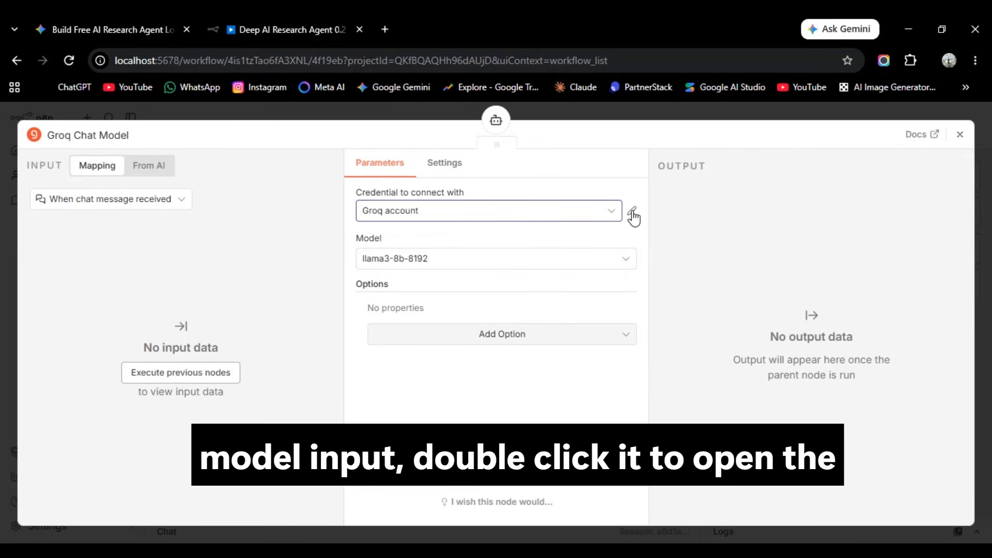
# Review the Groq account credential's API key and connection details, consult the n8n Notepad file, and close the credential
pyautogui.click(632, 212)
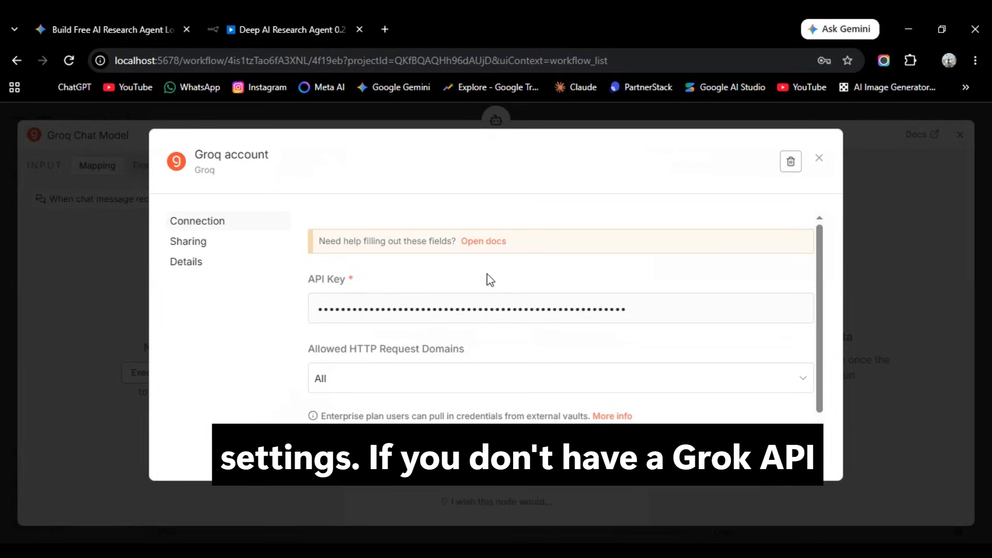
pyautogui.tripleClick(522, 309)
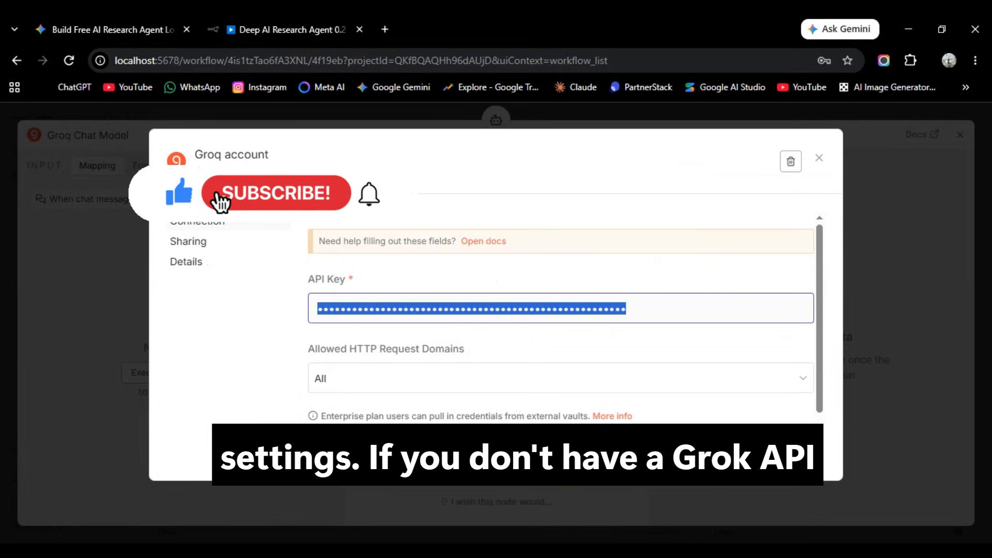
pyautogui.hotkey('alt', 'Tab')
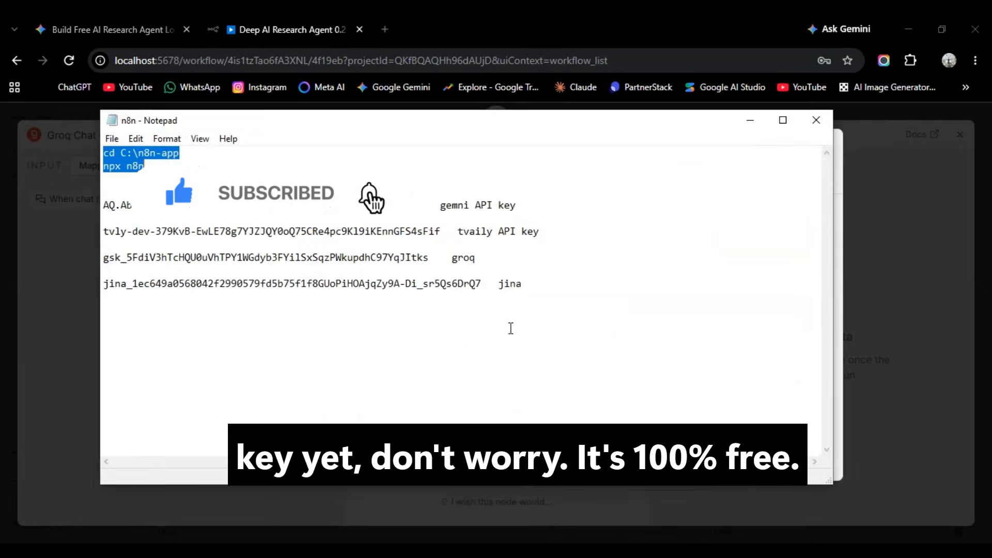
pyautogui.click(753, 128)
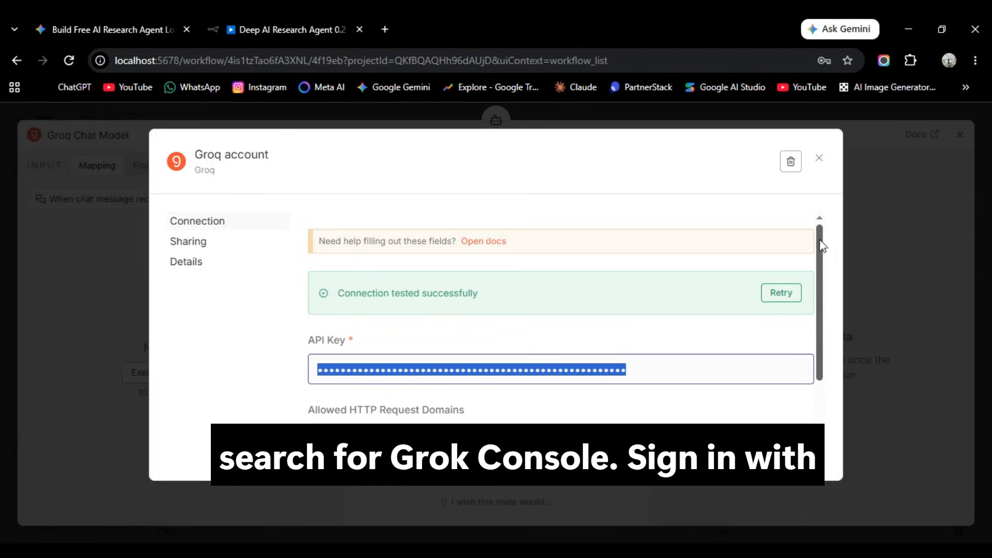
pyautogui.moveTo(821, 246); pyautogui.dragTo(823, 293)
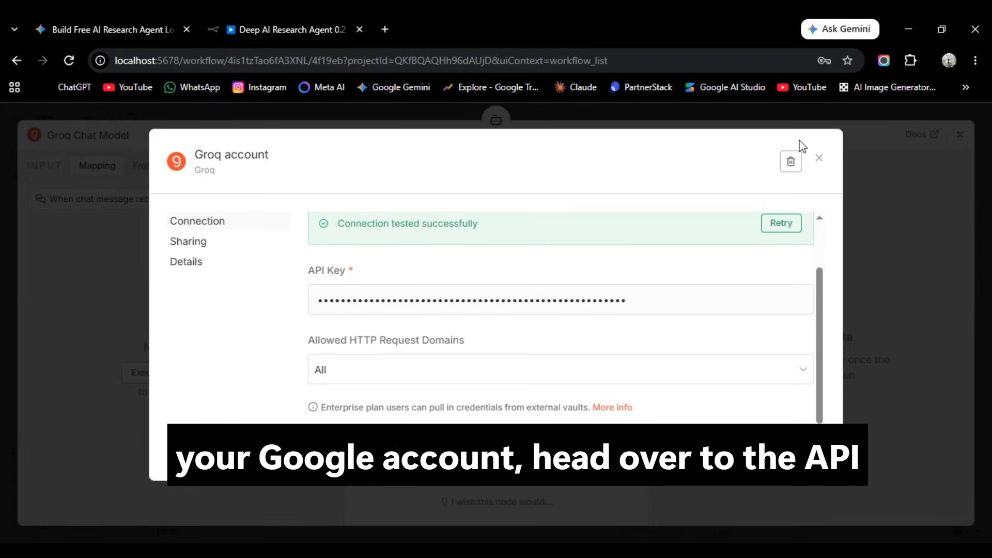
pyautogui.click(818, 161)
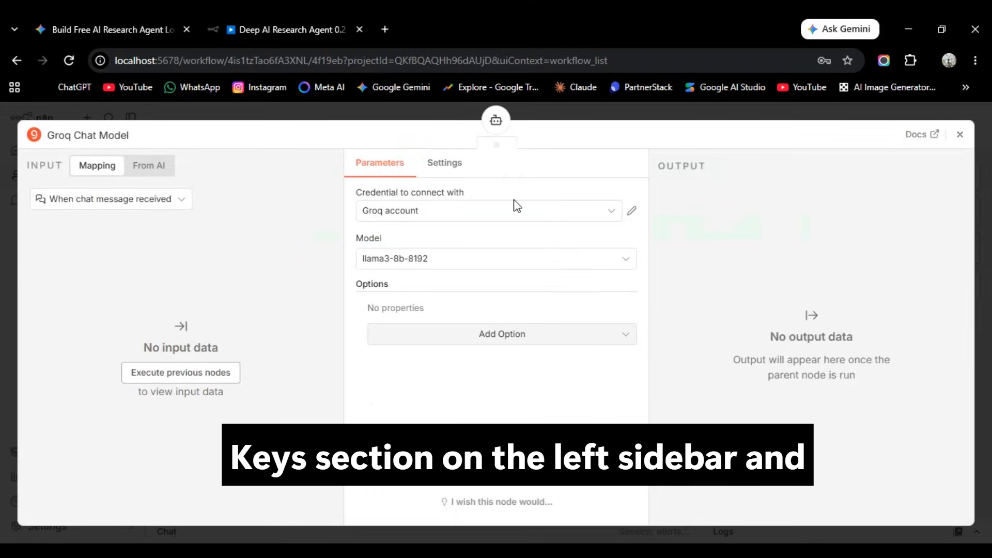
# Set the Groq Chat Model's model to allam-2-7b, view the node's settings, and return to the canvas
pyautogui.click(433, 270)
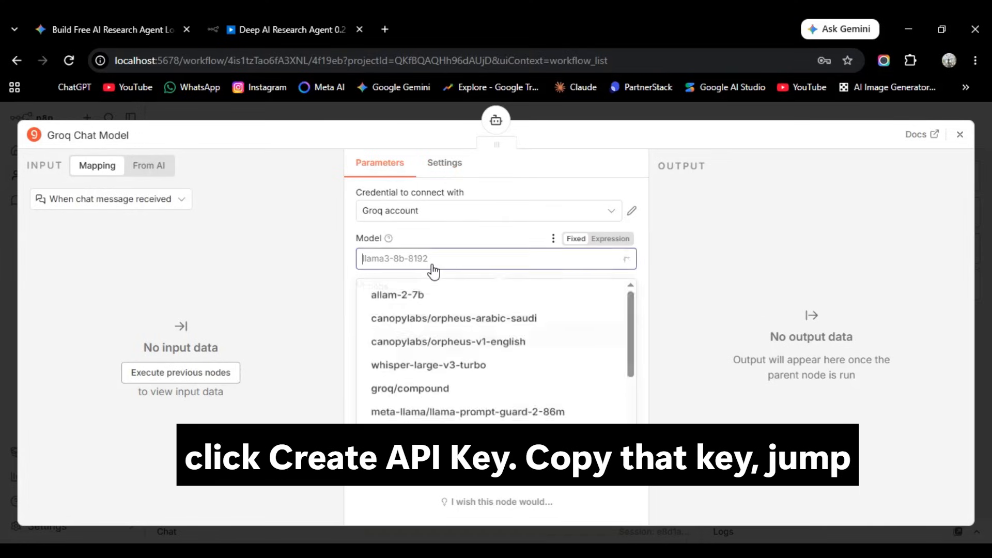
pyautogui.click(429, 295)
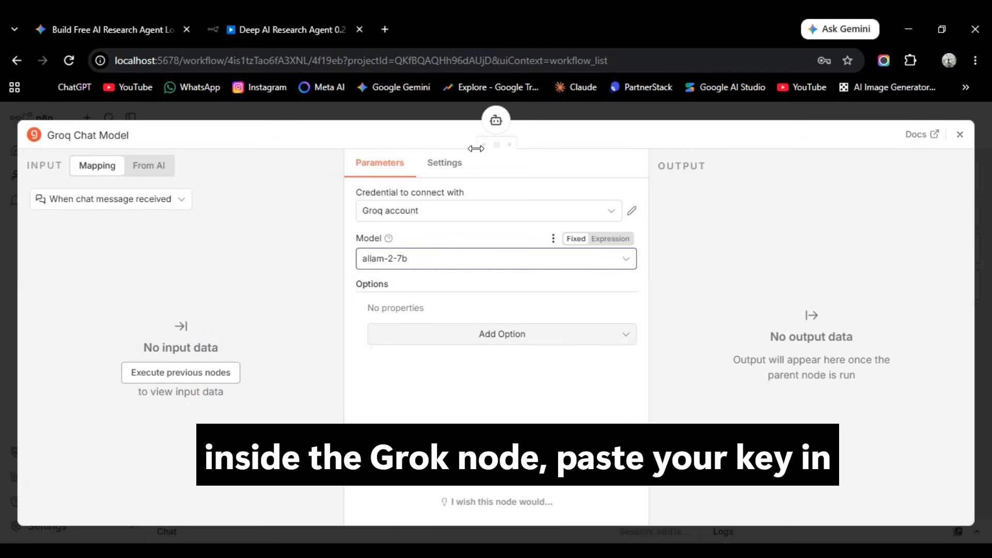
pyautogui.click(452, 164)
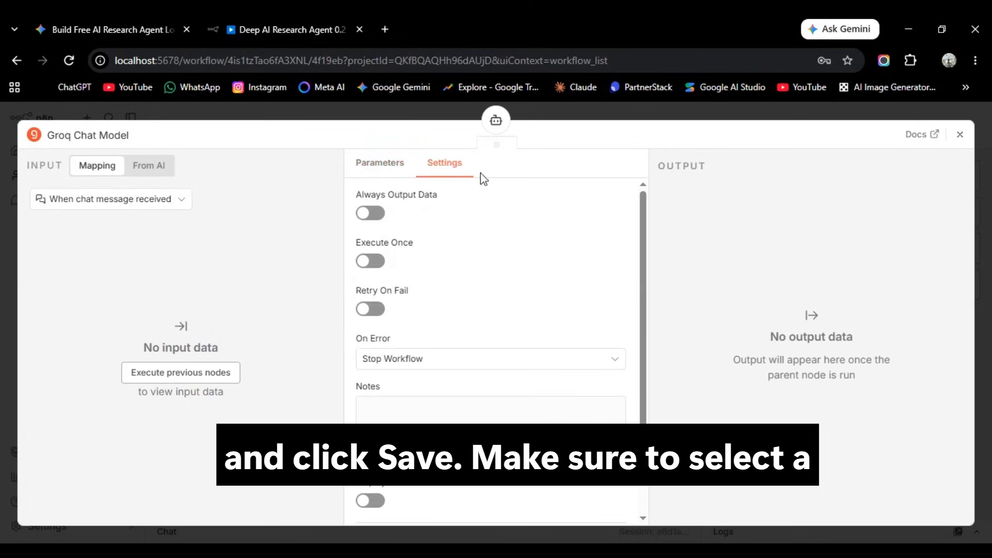
pyautogui.click(960, 135)
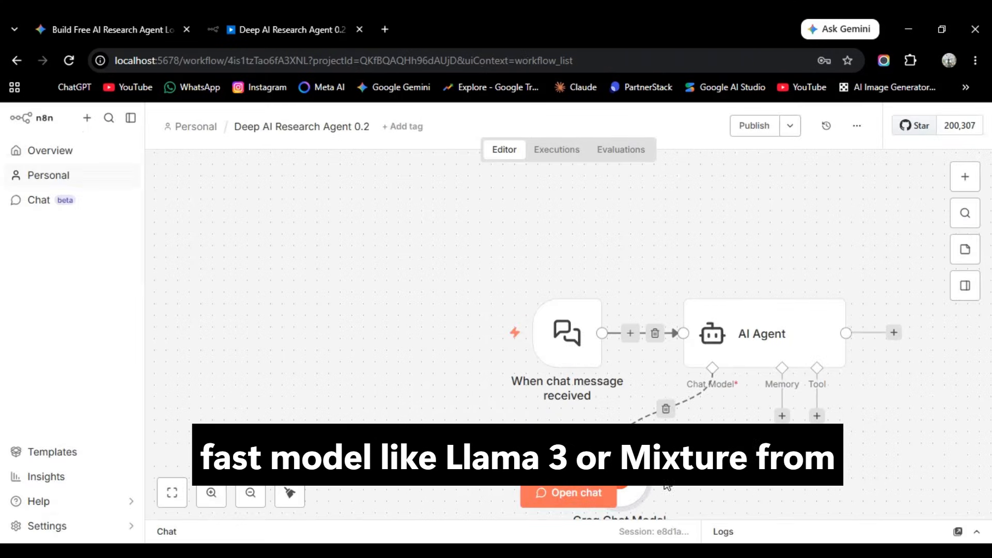
# Attach a Simple Memory node to the AI Agent's Memory input, set its context window length to 10, and return to the canvas
pyautogui.click(782, 415)
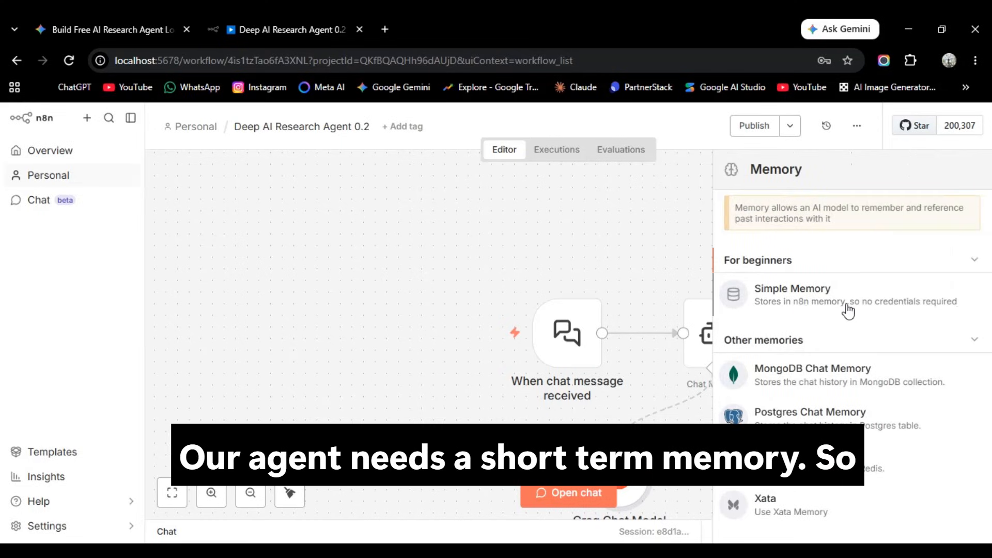
pyautogui.click(738, 291)
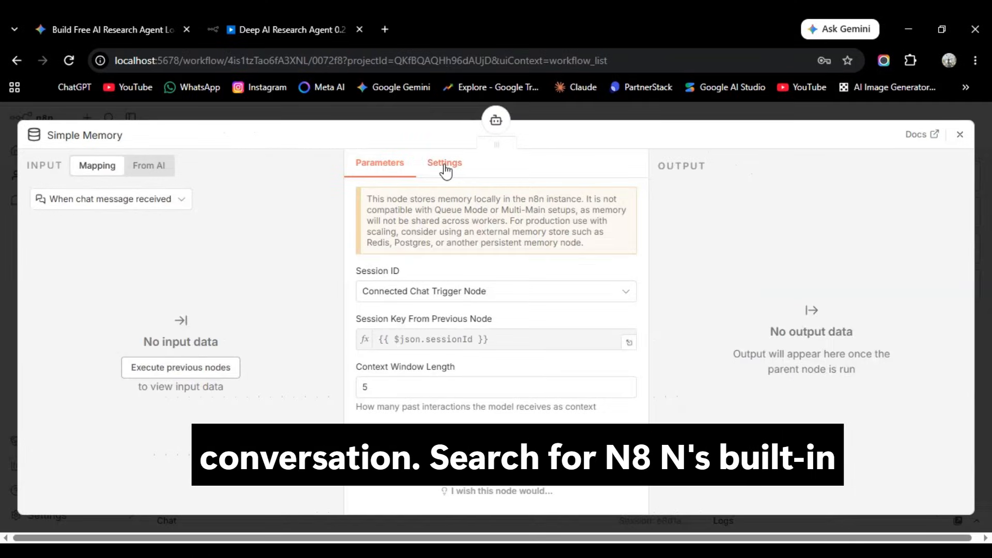
pyautogui.click(393, 398)
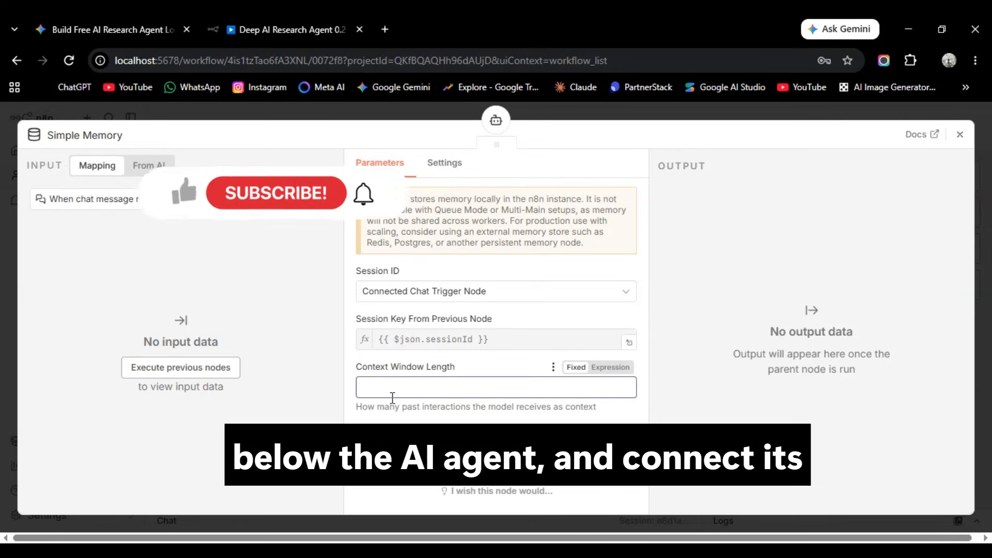
pyautogui.write('10')
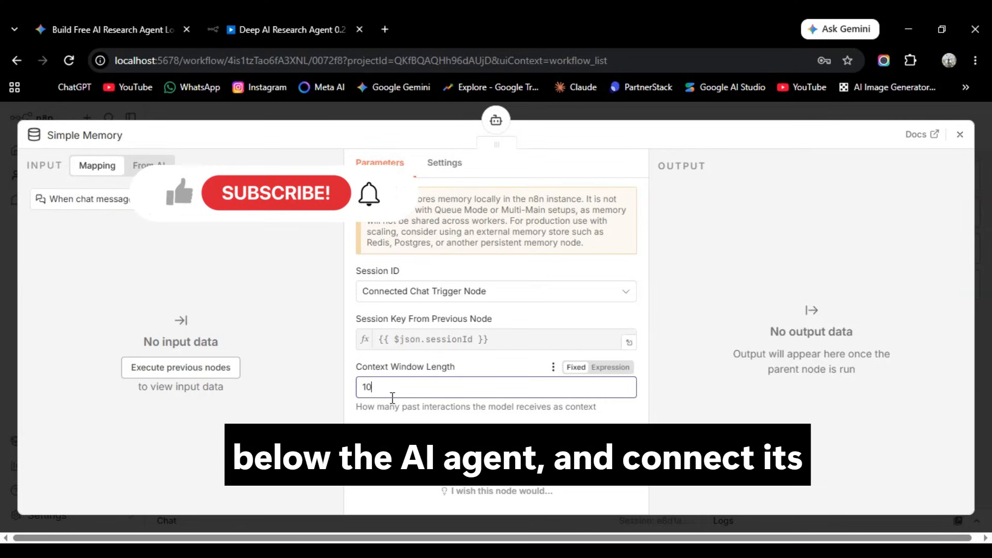
pyautogui.click(457, 169)
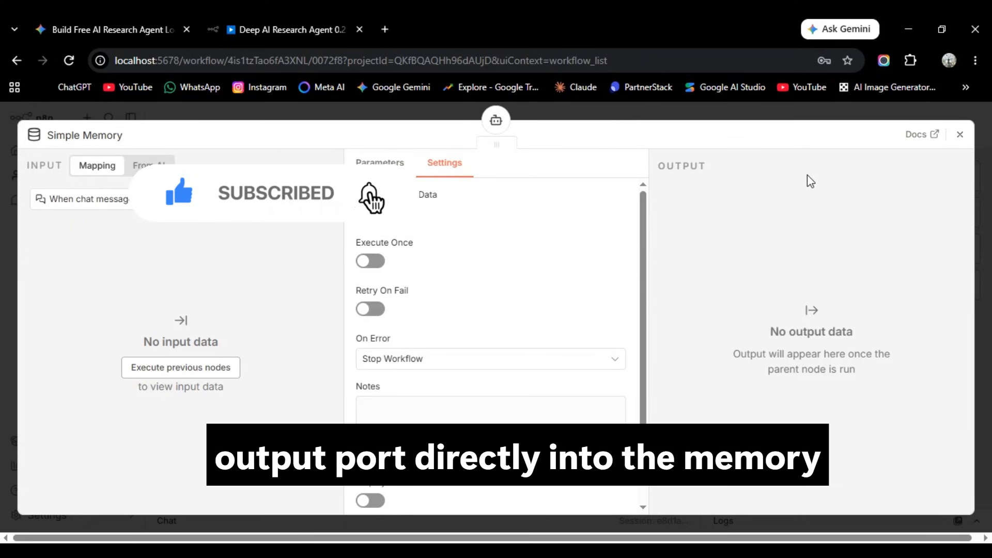
pyautogui.press('Escape')
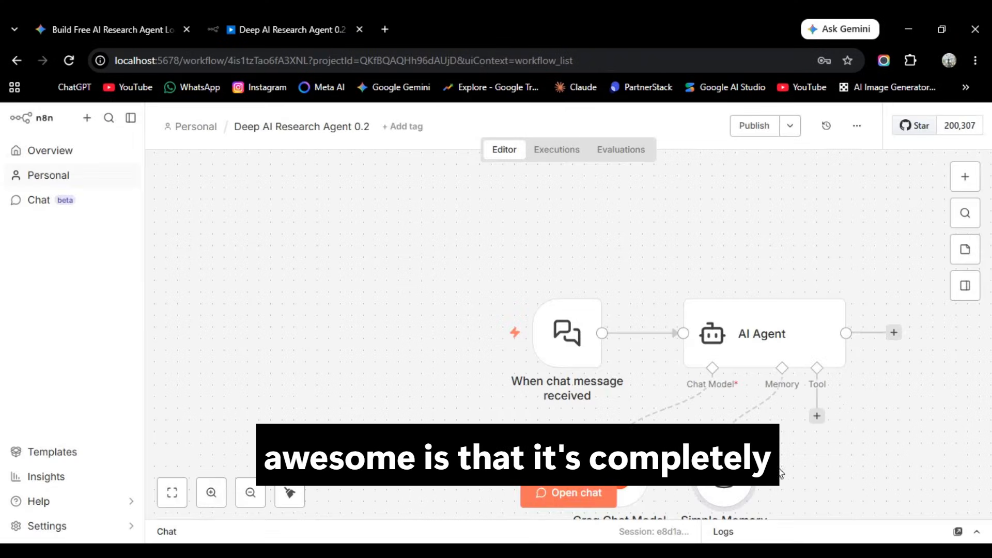
# Consult the n8n Notepad file, return to the workflow, and attach a Jina AI Tool to the AI Agent's Tool input
pyautogui.hotkey('alt', 'Tab')
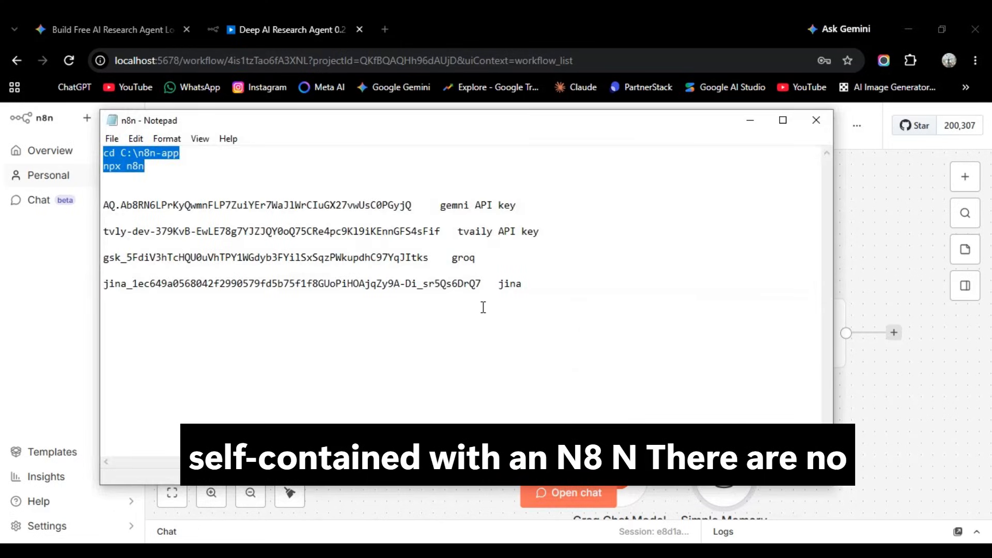
pyautogui.click(750, 121)
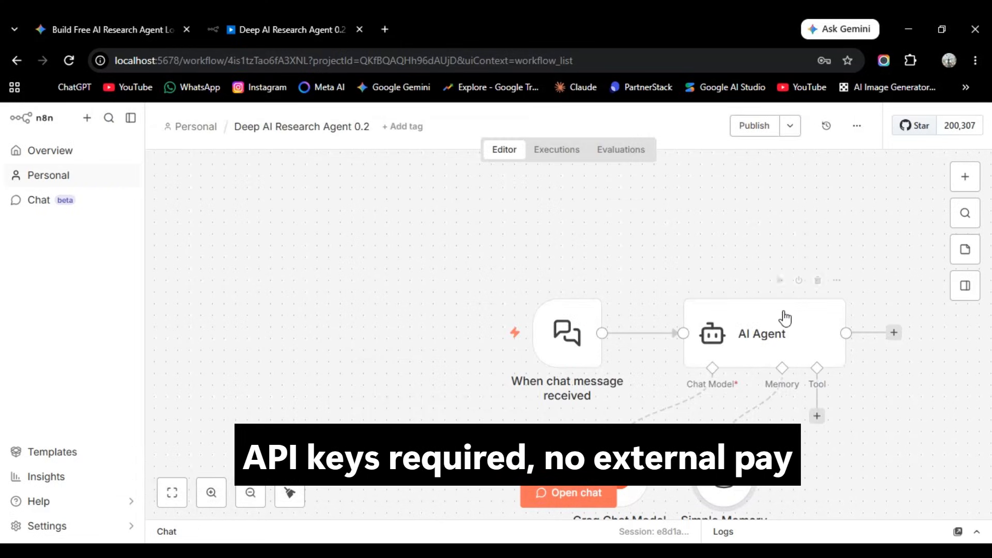
pyautogui.click(808, 371)
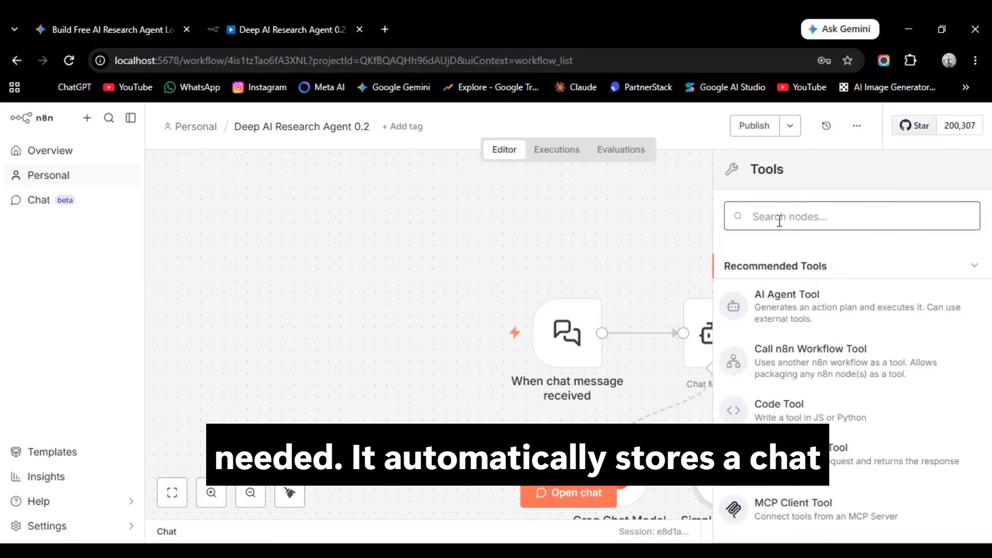
pyautogui.write('jina')
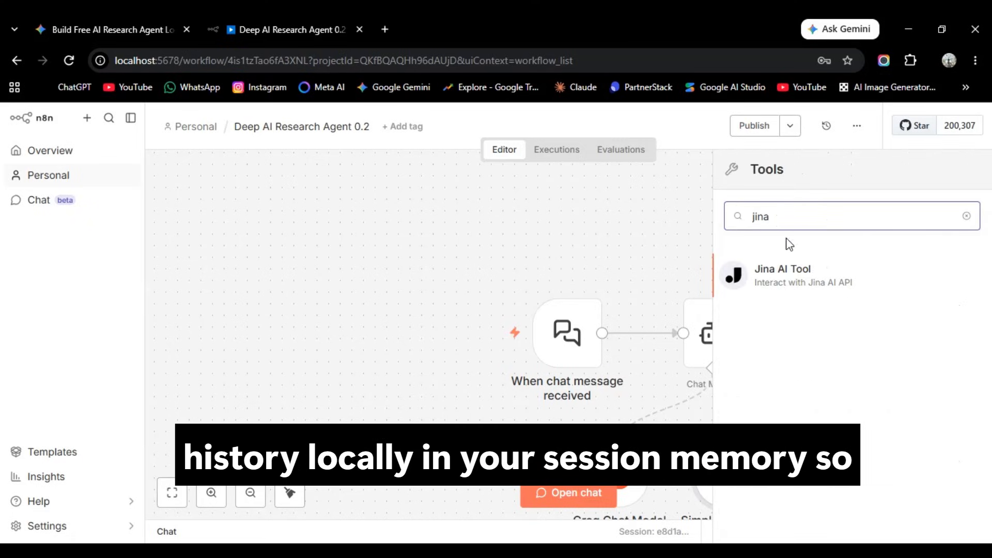
pyautogui.click(799, 279)
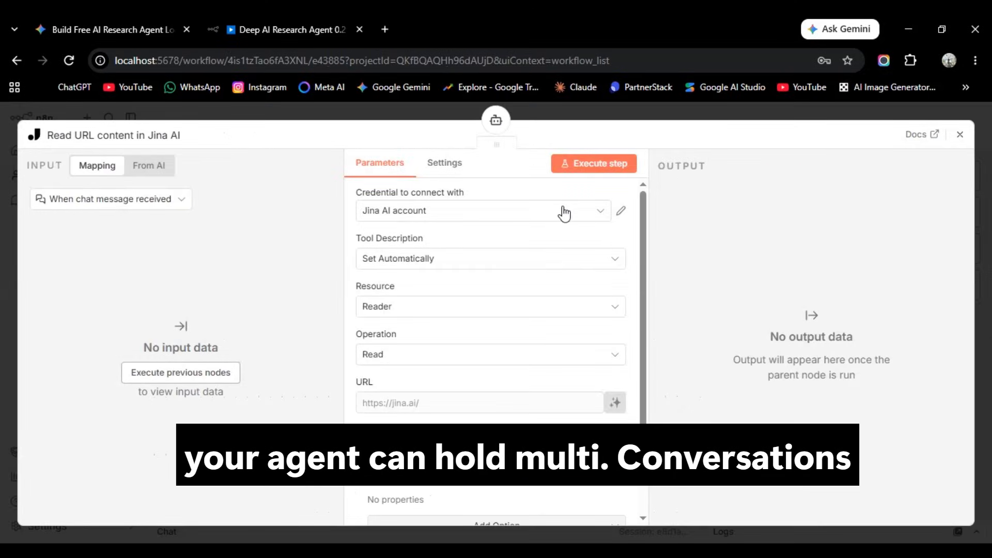
# Review the Jina AI account credential's API key field and close the credential
pyautogui.click(622, 214)
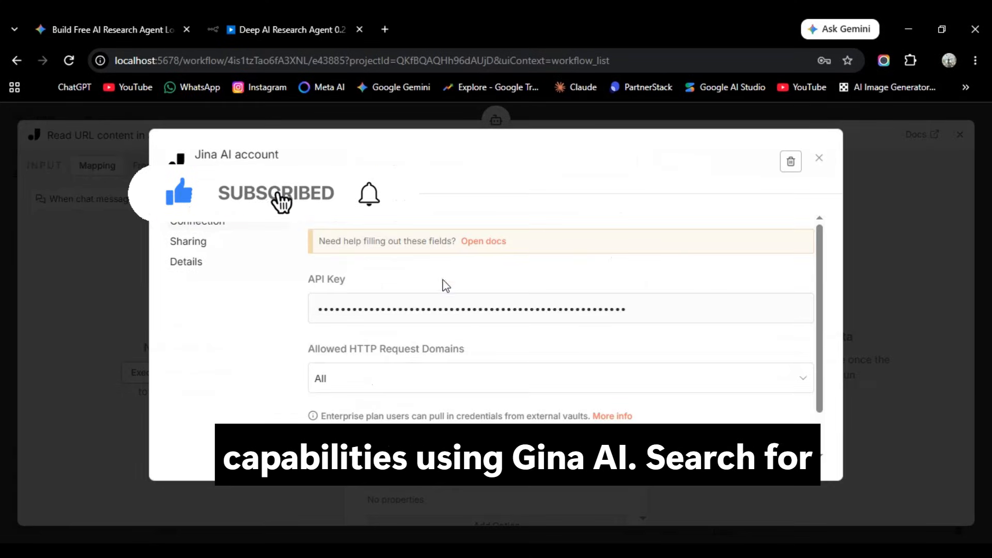
pyautogui.click(440, 298)
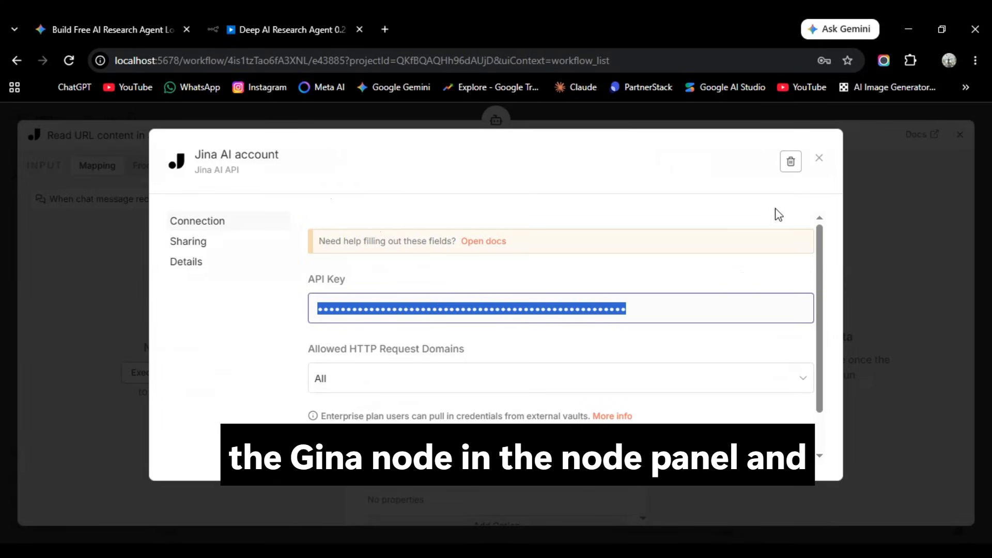
pyautogui.click(824, 162)
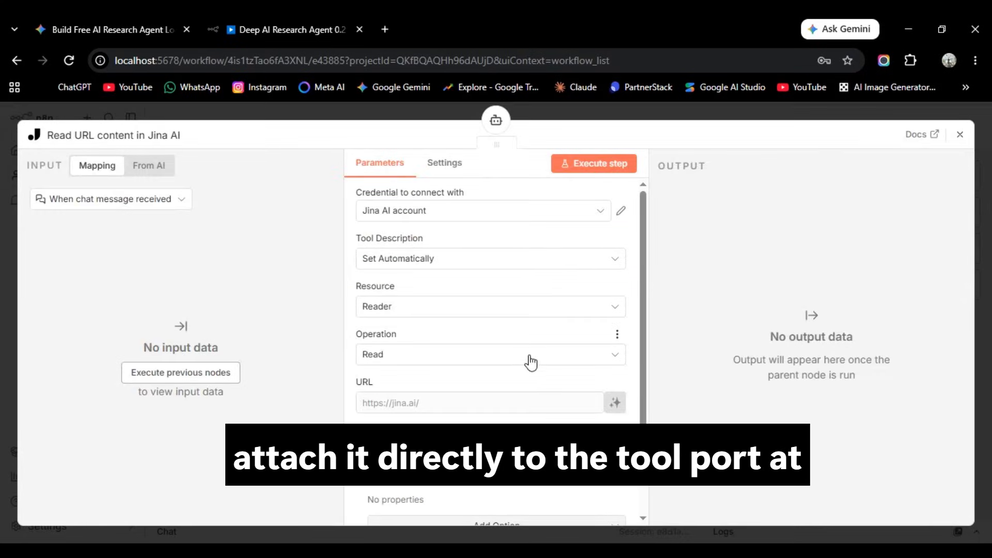
# Set the Jina AI tool's resource to Research, view the node's settings, and return to the canvas
pyautogui.click(537, 308)
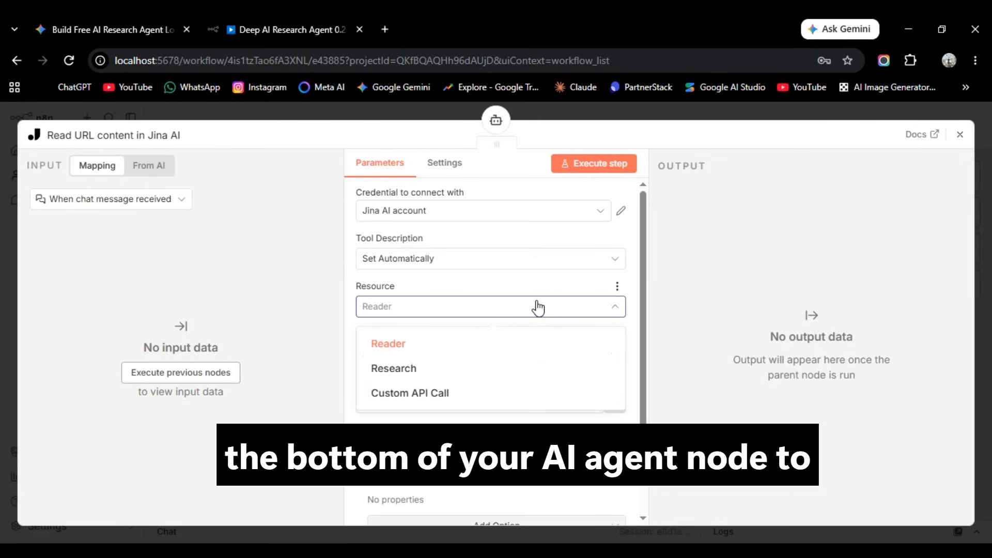
pyautogui.click(503, 376)
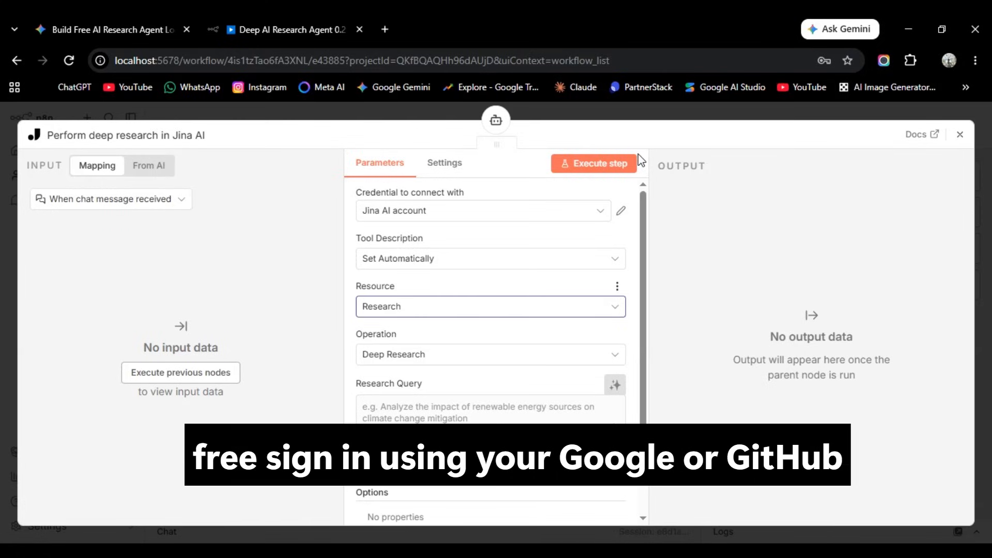
pyautogui.click(444, 166)
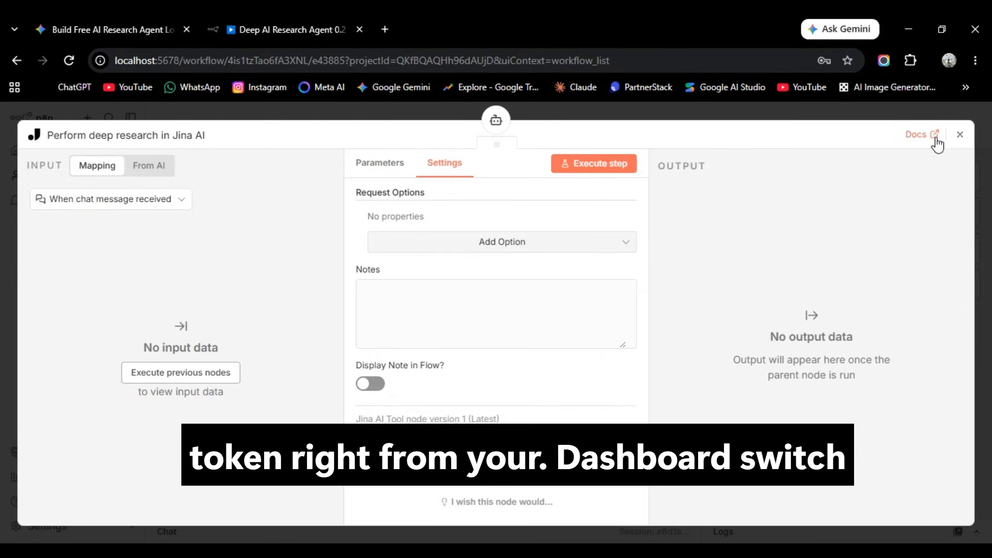
pyautogui.click(961, 137)
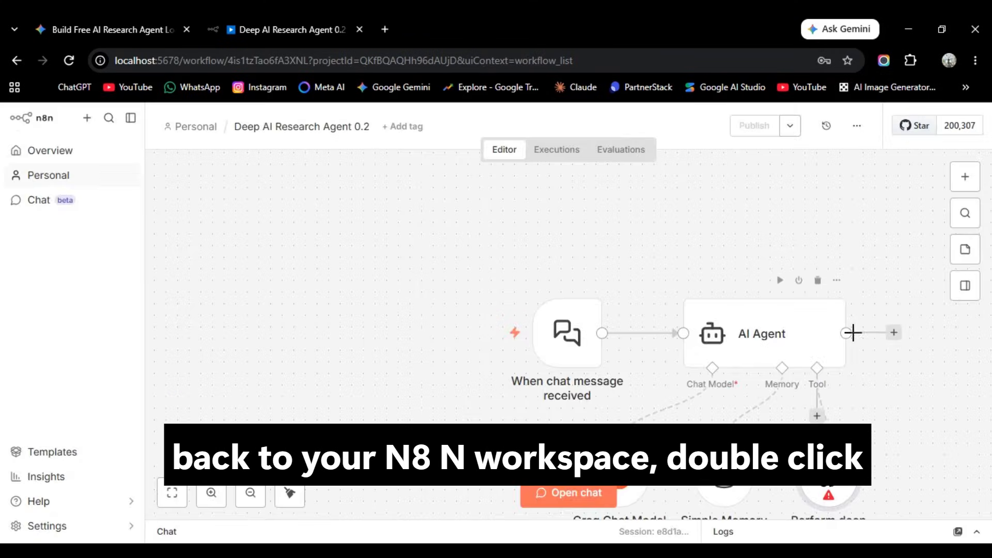
pyautogui.moveTo(829, 496)
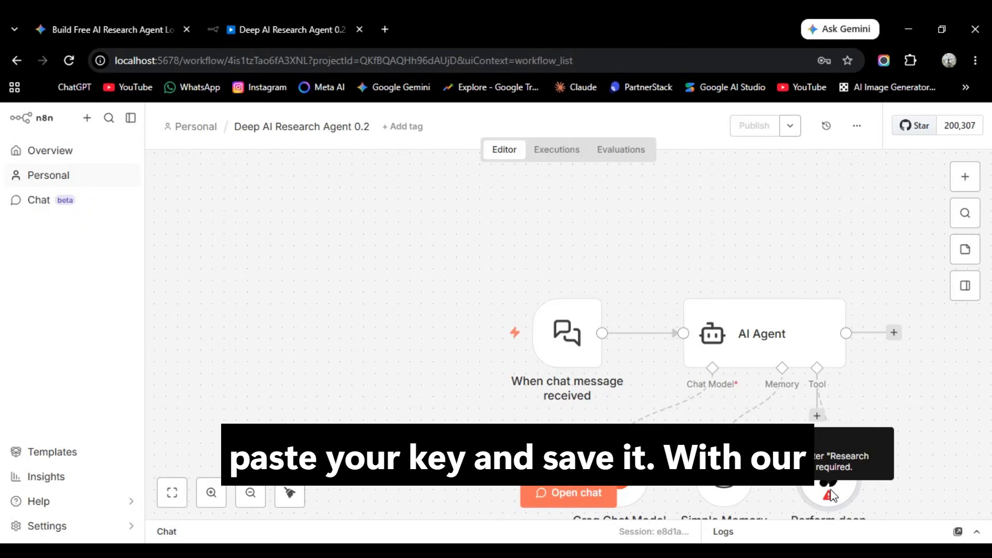
pyautogui.doubleClick(829, 496)
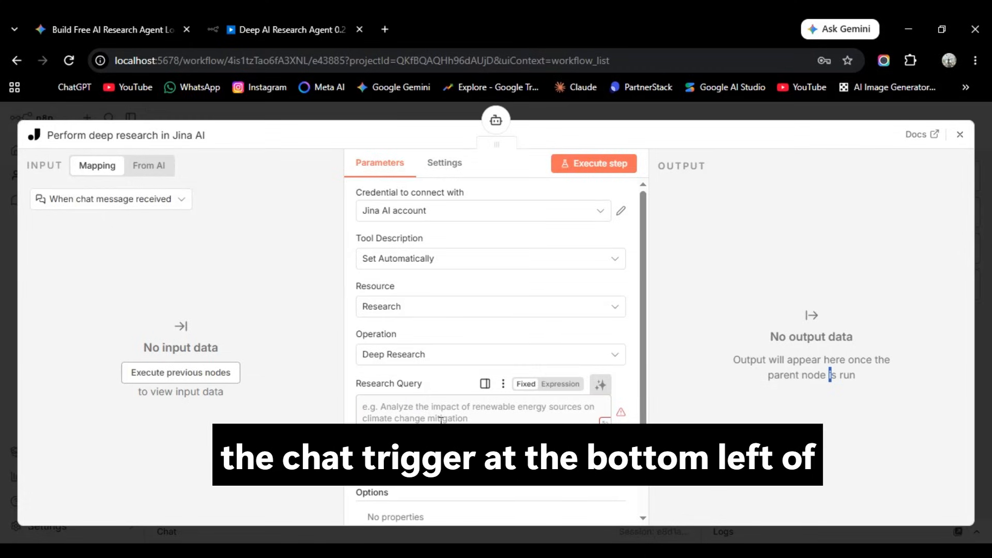
pyautogui.click(479, 415)
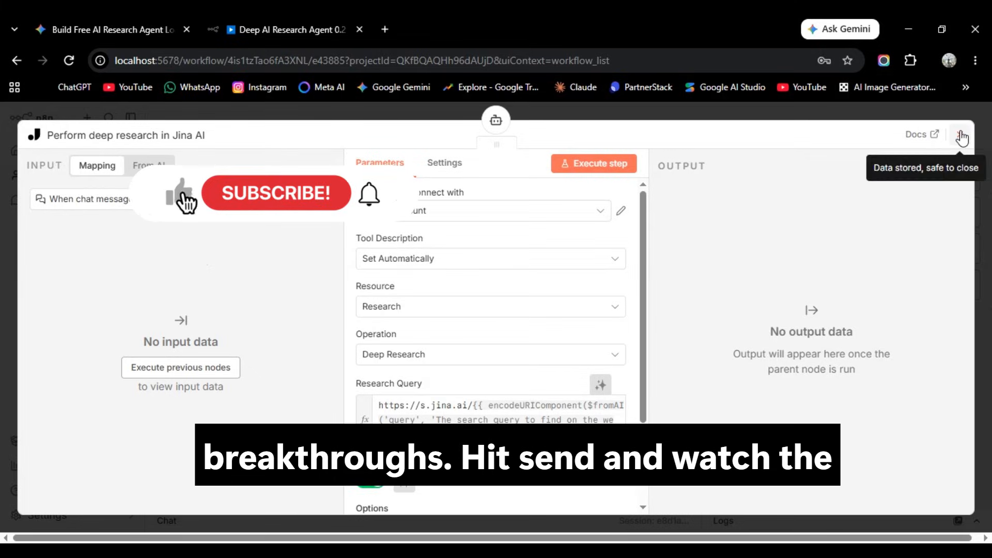
pyautogui.click(961, 137)
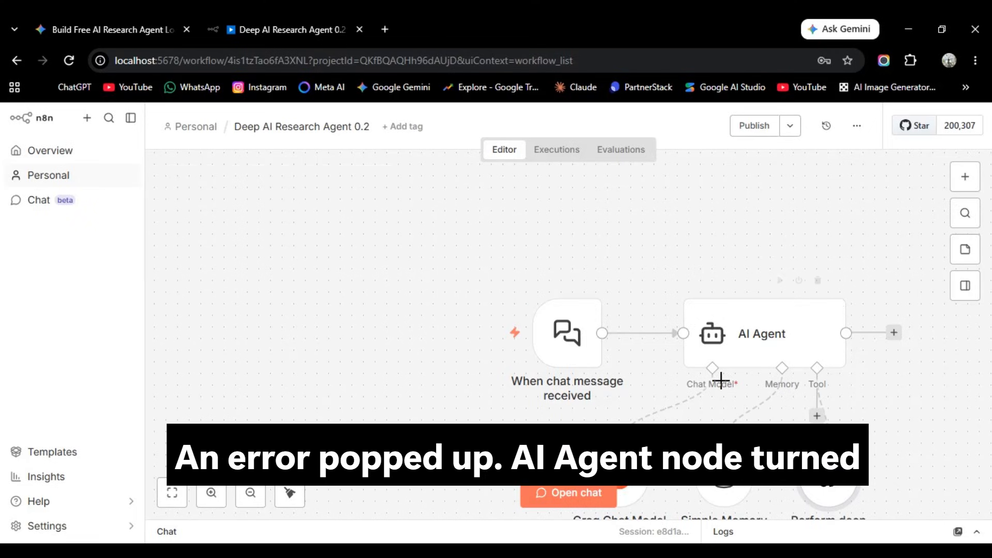
# Test the workflow by sending the chat message "top 10 AI agents in2026"
pyautogui.click(570, 492)
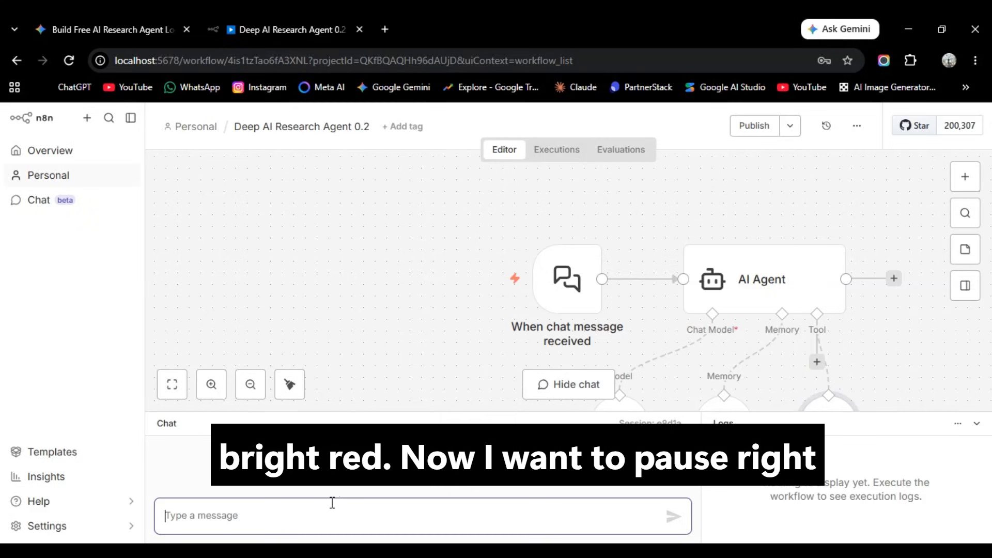
pyautogui.write('top')
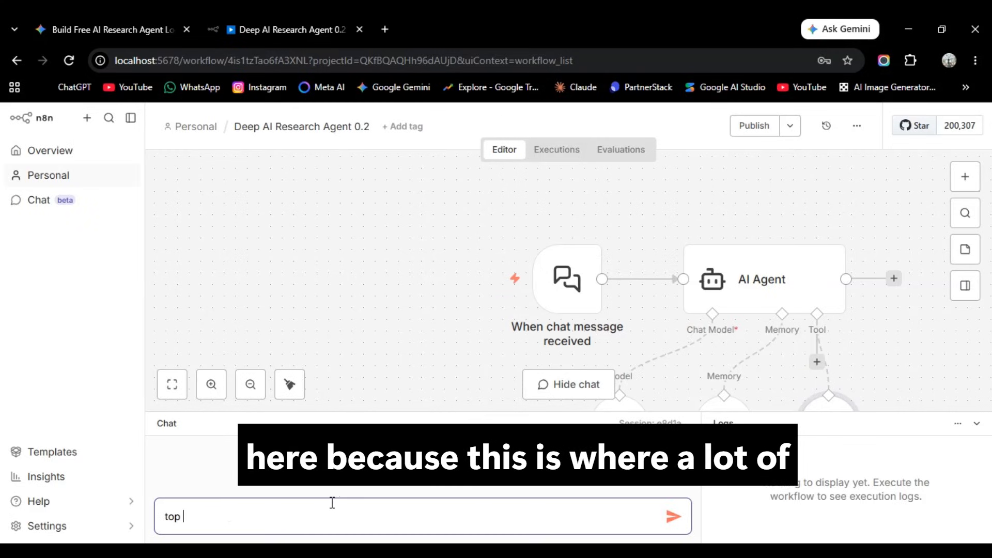
pyautogui.write(' 10')
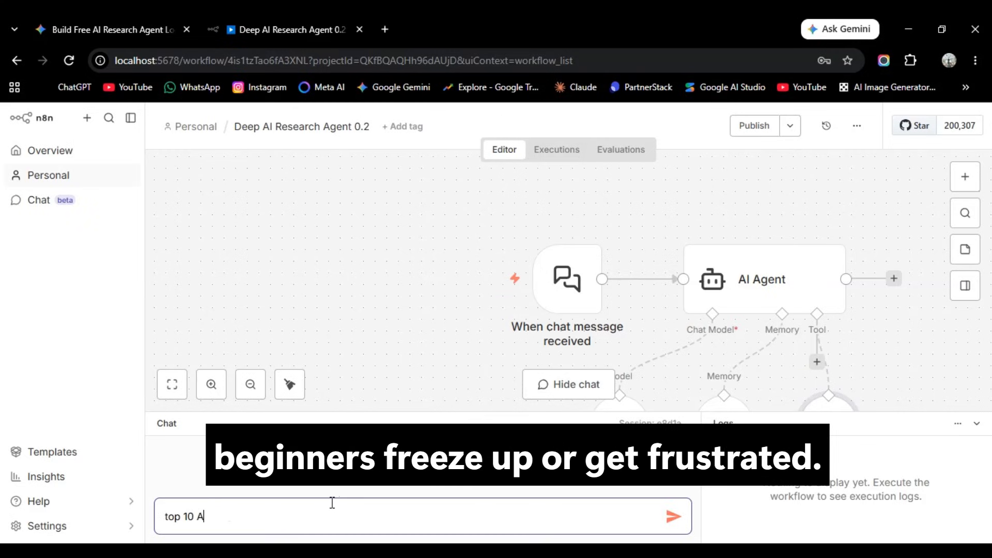
pyautogui.write(' AI agen')
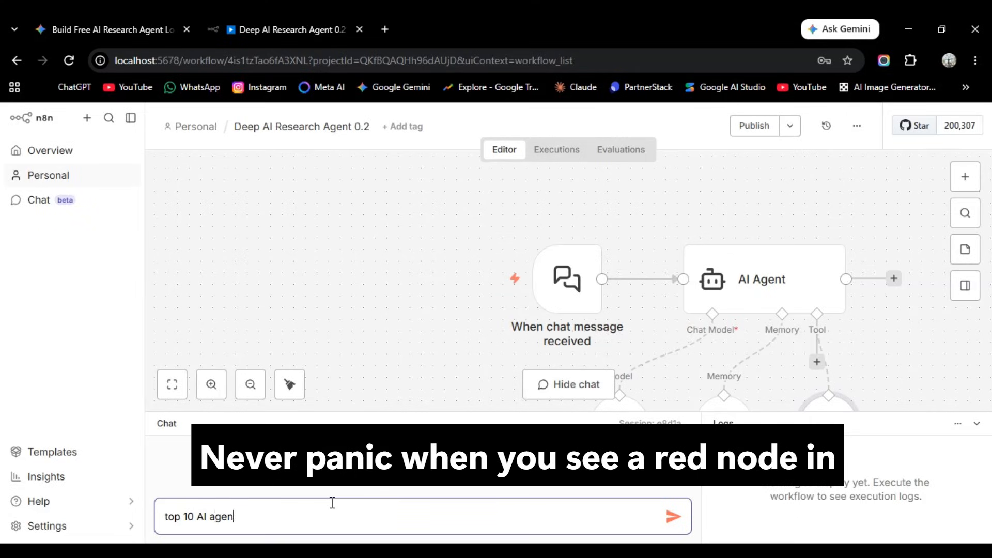
pyautogui.write('ts in2026')
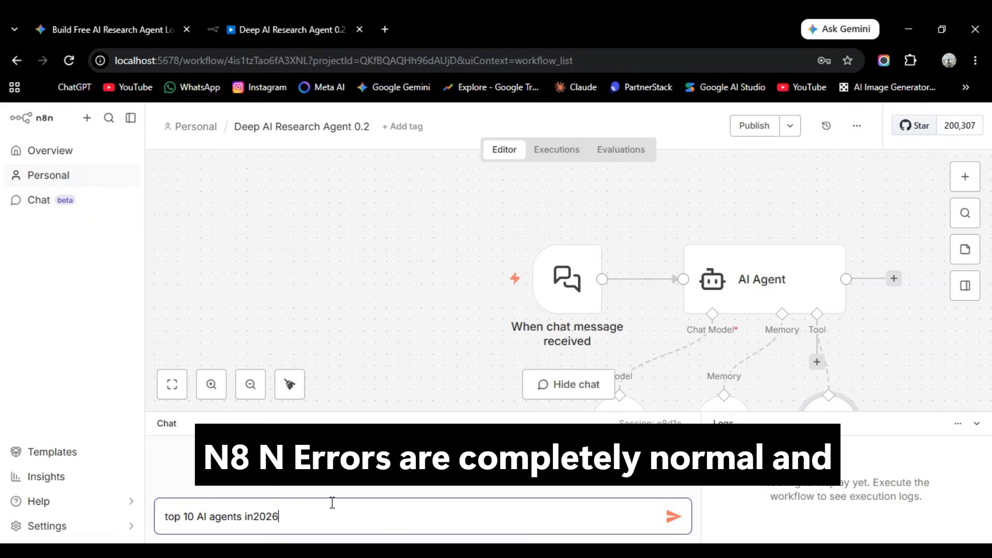
pyautogui.click(674, 515)
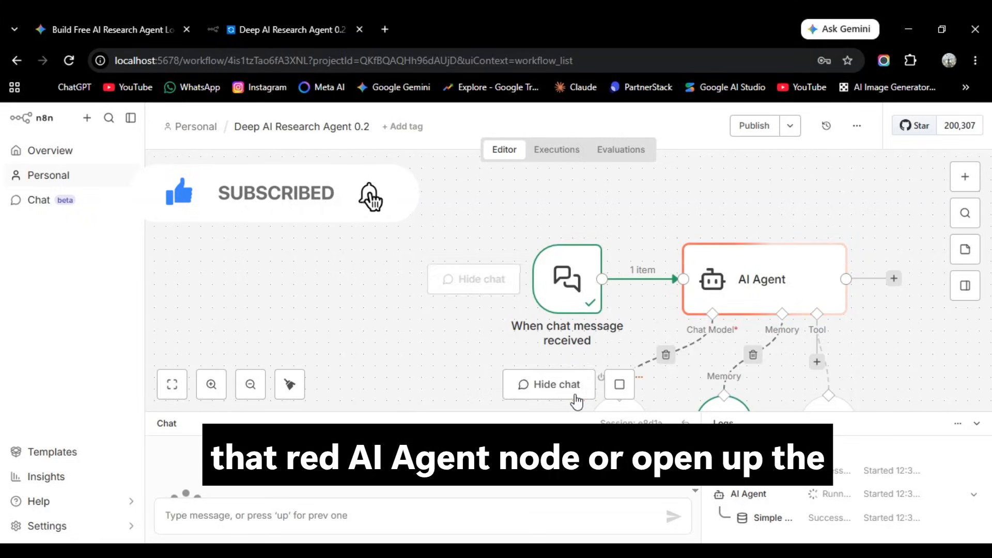
# Check the test run's chat response and logs, dismiss the AI Agent notification, and hide the chat
pyautogui.click(564, 393)
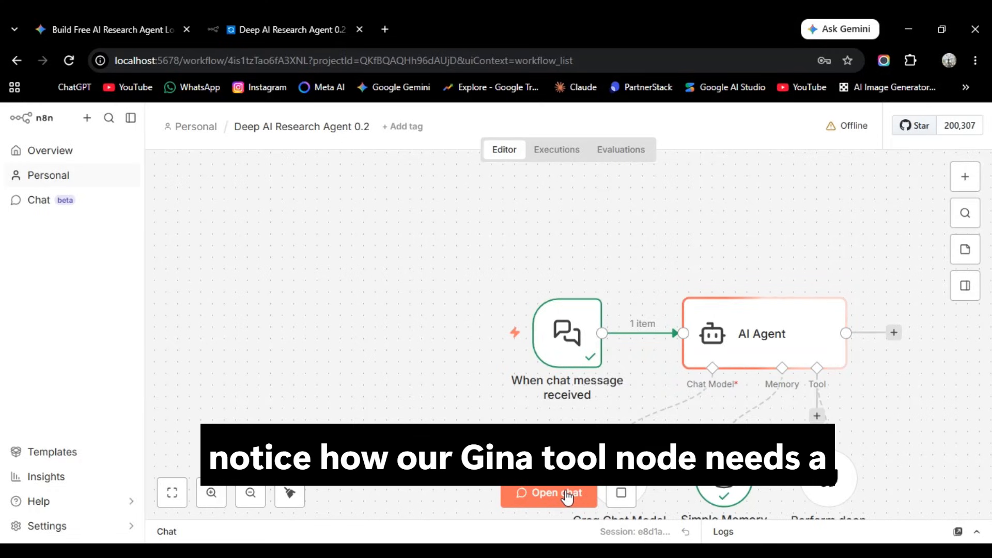
pyautogui.click(569, 493)
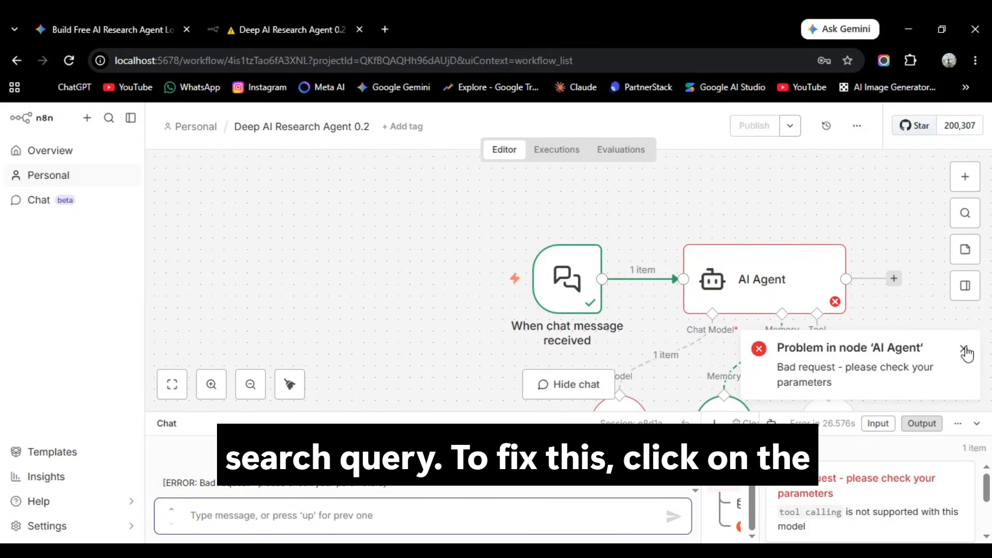
pyautogui.click(964, 349)
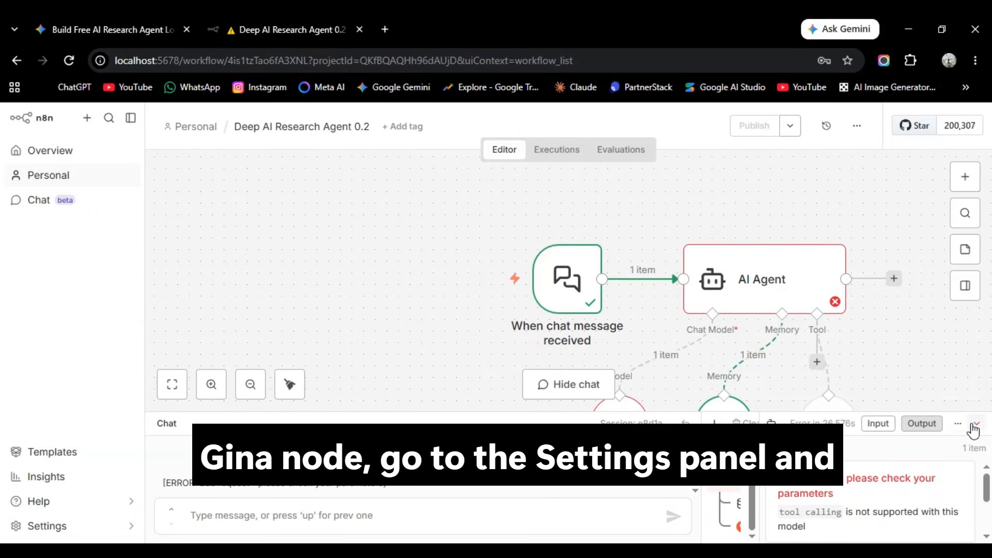
pyautogui.click(592, 393)
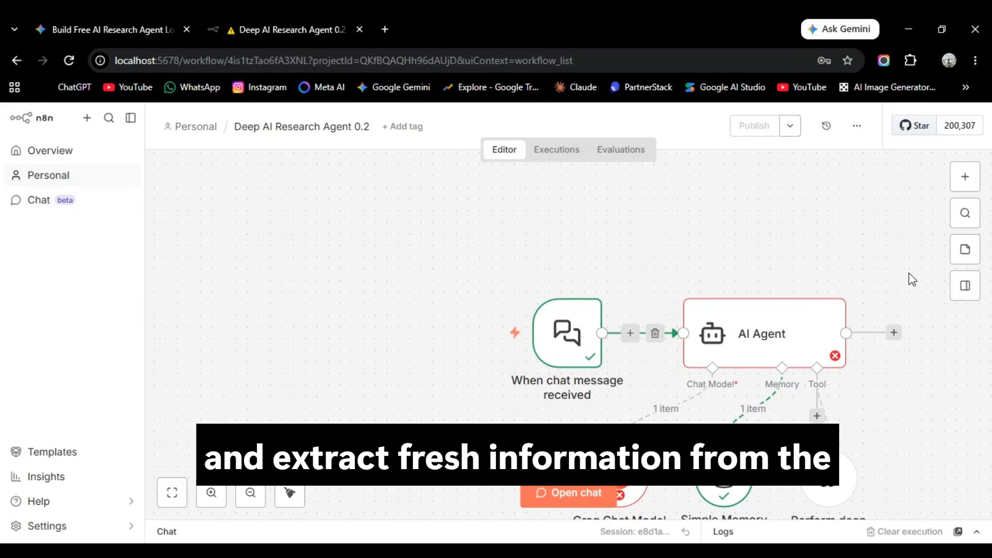
# Try the qwen/qwen3.6-27b model in the Groq Chat Model node, restore allam-2-7b, and return to the canvas after viewing the node's settings
pyautogui.click(251, 493)
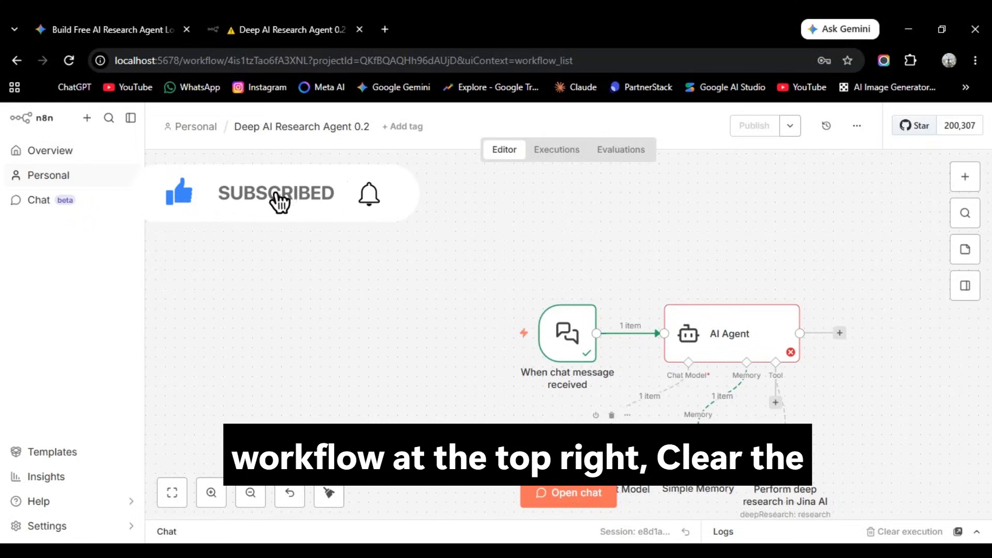
pyautogui.doubleClick(605, 419)
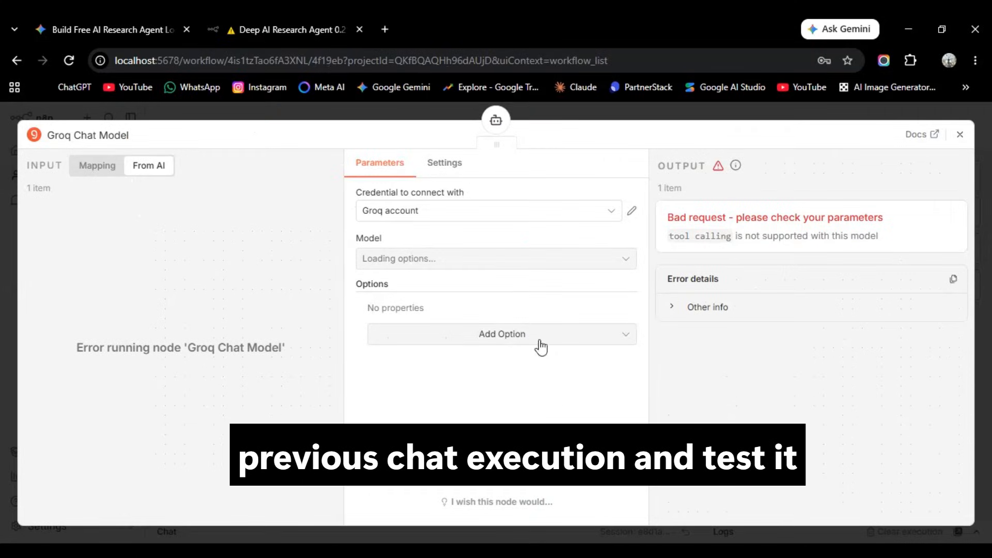
pyautogui.click(509, 259)
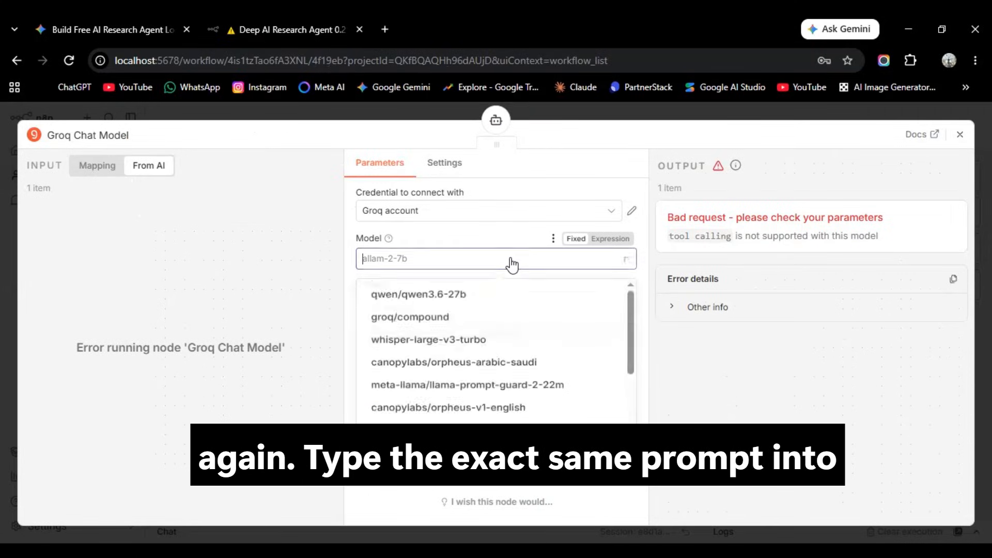
pyautogui.click(510, 295)
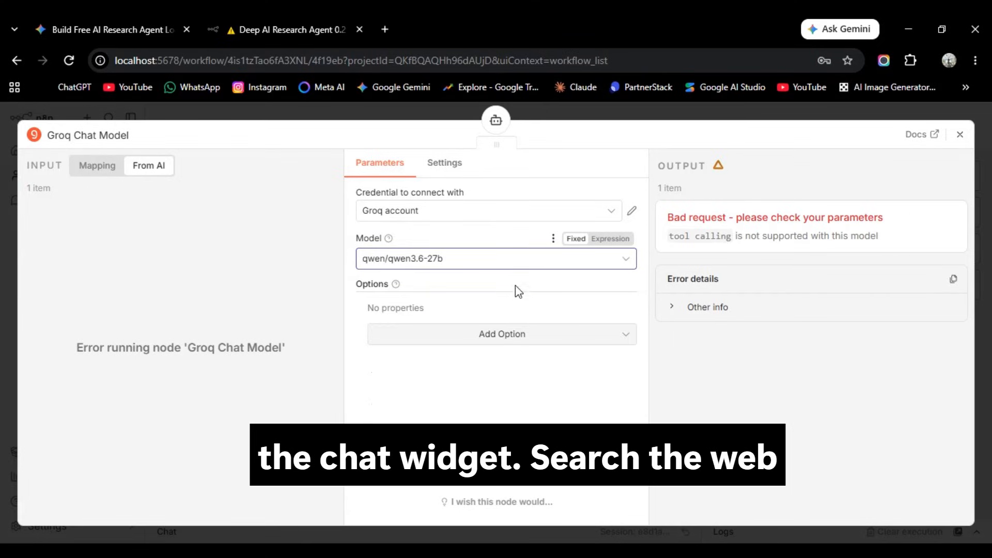
pyautogui.click(519, 269)
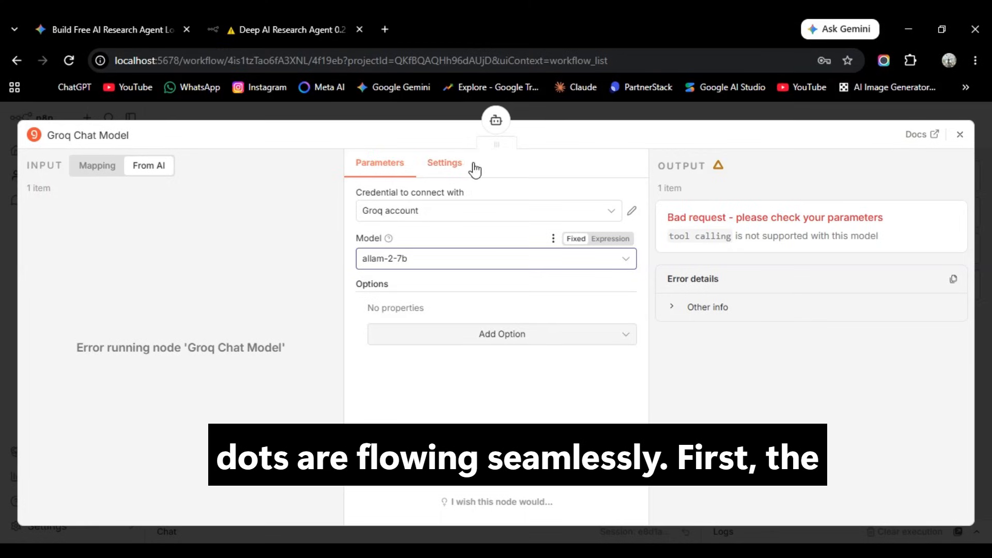
pyautogui.click(456, 165)
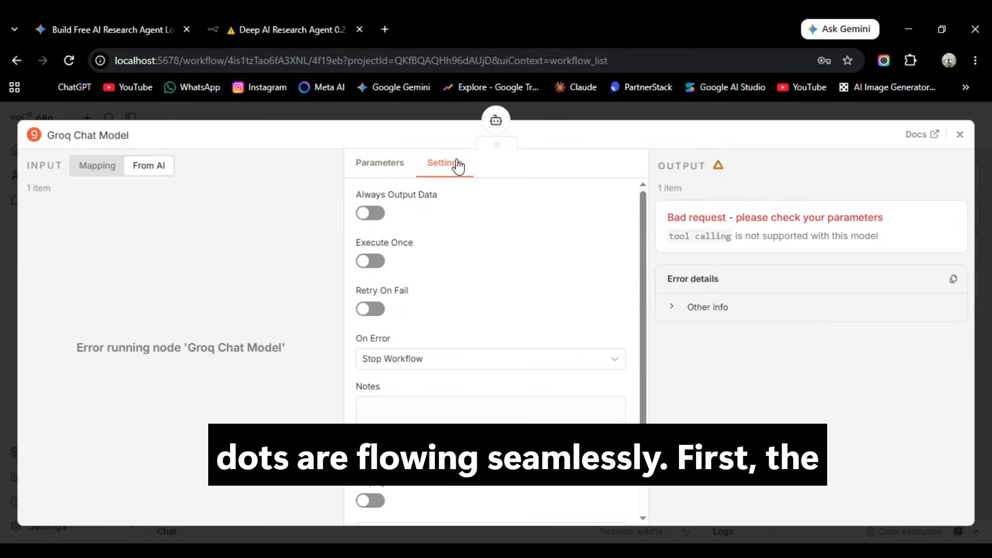
pyautogui.click(959, 141)
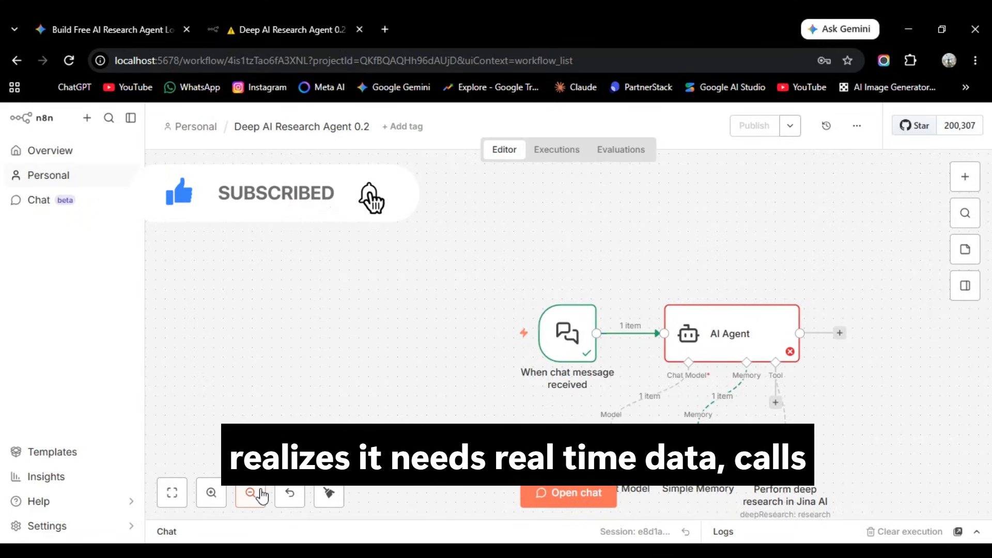
# Reopen the chat and test the workflow again with the message "top 10 AI agents"
pyautogui.click(251, 493)
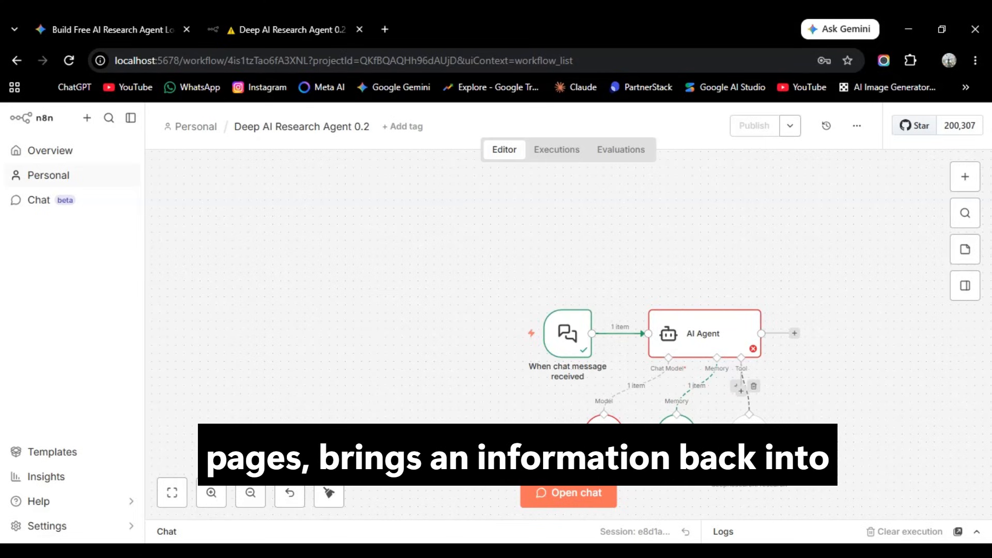
pyautogui.click(591, 492)
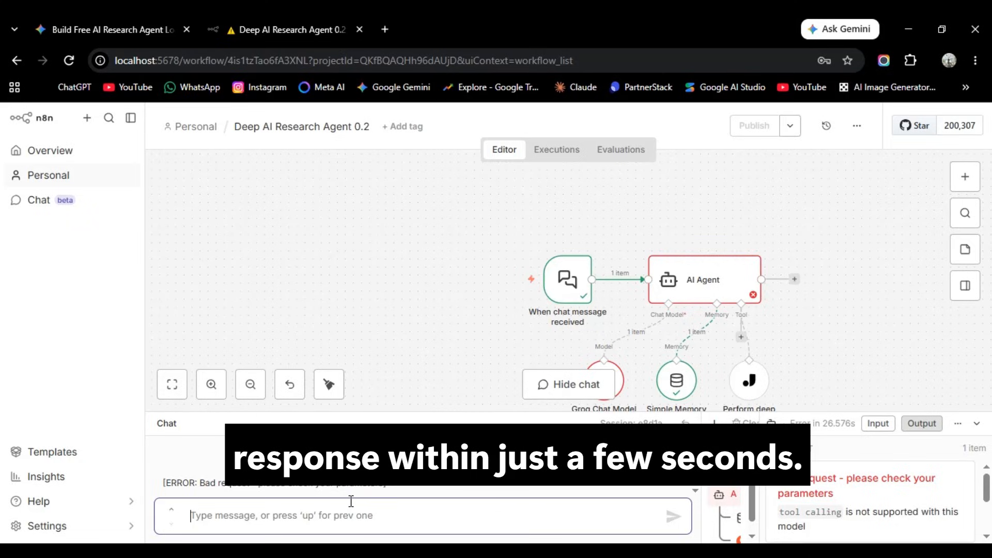
pyautogui.write('top 10 AI agents')
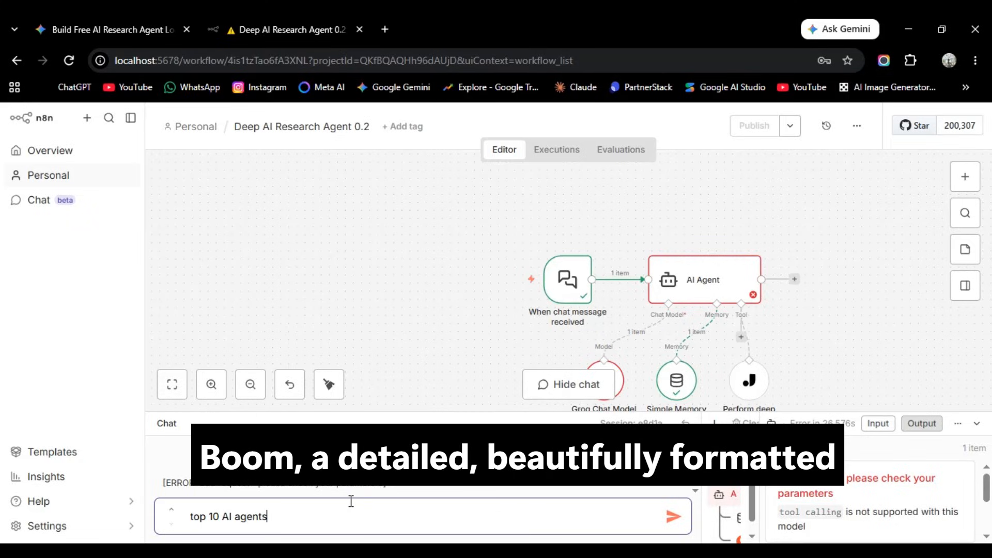
pyautogui.press('Return')
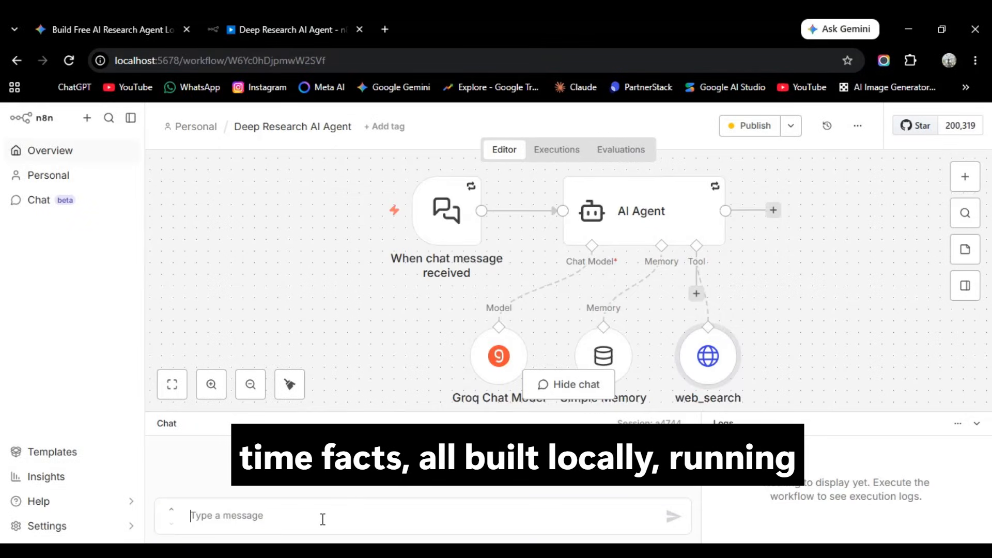
# Test the Deep Research AI Agent workflow with the web_search tool by sending the chat message "top 10 AI agents in 2026"
pyautogui.click(323, 519)
pyautogui.write('top 10 AI')
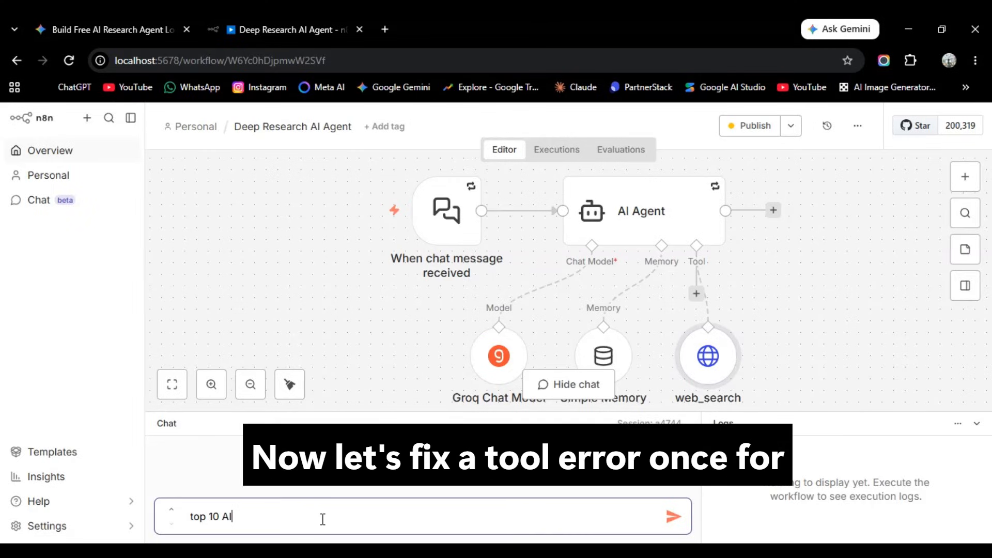
pyautogui.write(' agents in ')
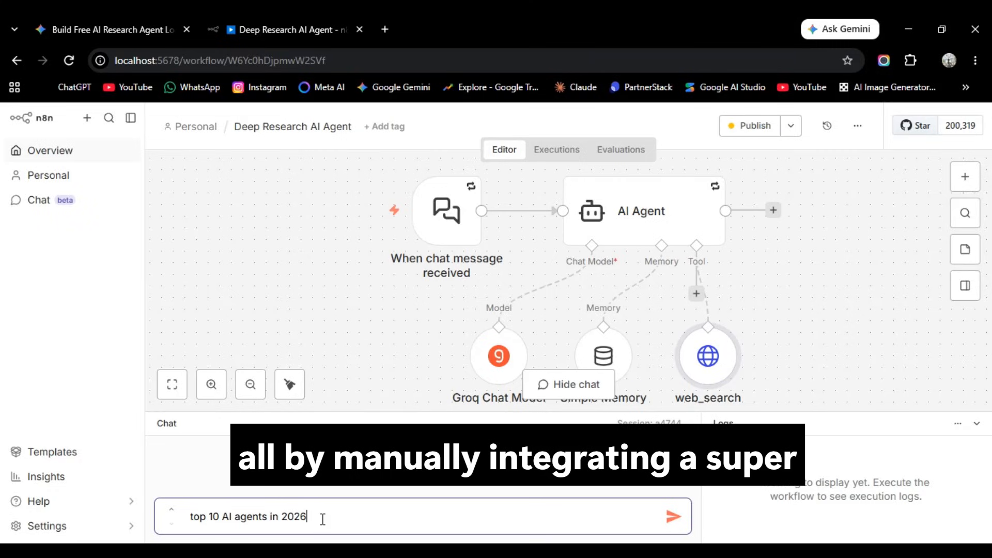
pyautogui.write('2026')
pyautogui.press('Return')
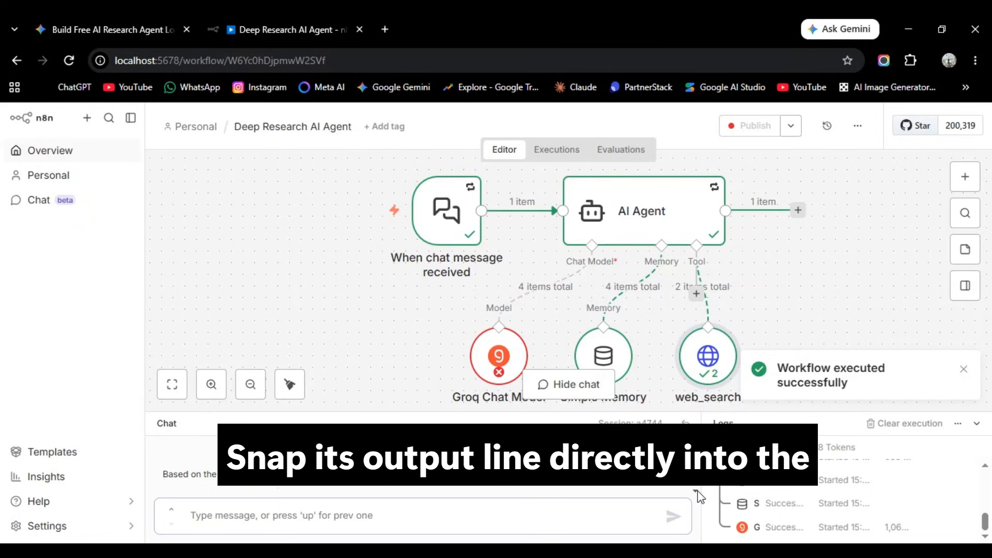
# Check the agent's chat response and examine the Groq Chat Model's error details in the logs
pyautogui.moveTo(702, 495); pyautogui.dragTo(681, 477)
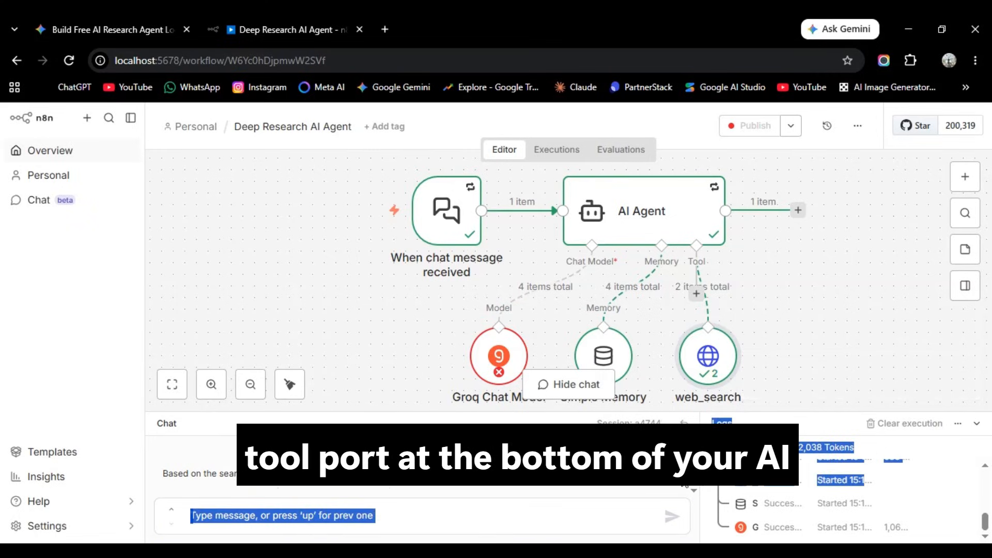
pyautogui.click(538, 472)
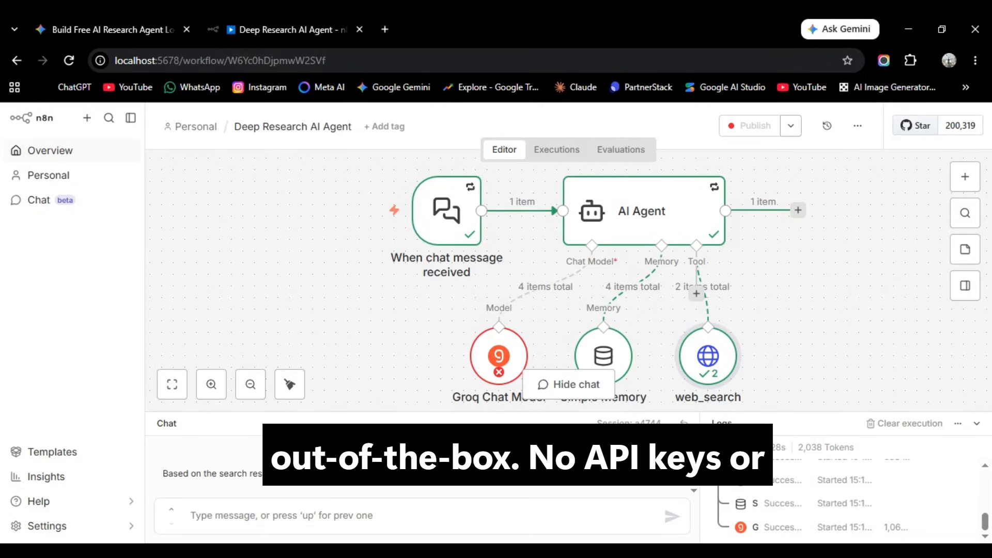
pyautogui.click(347, 510)
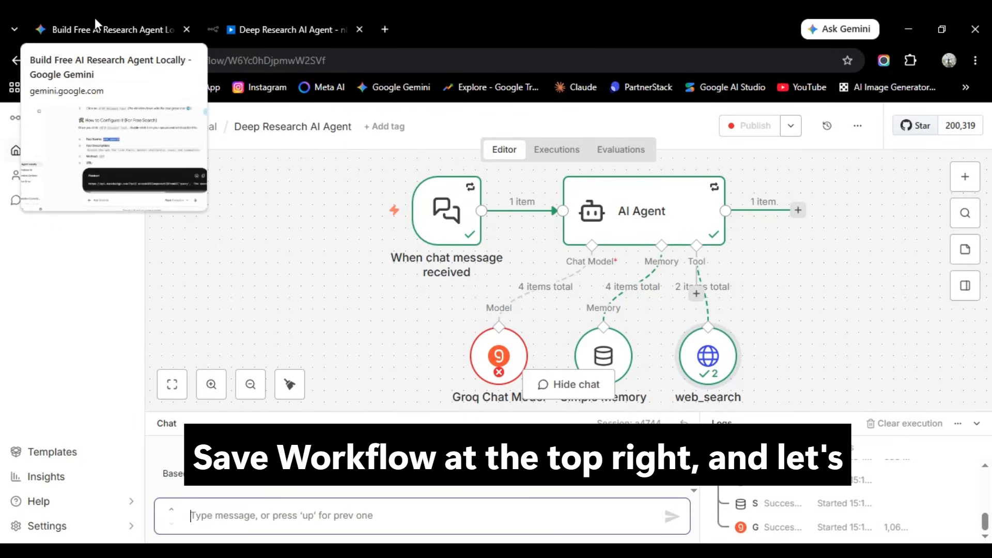
pyautogui.click(518, 360)
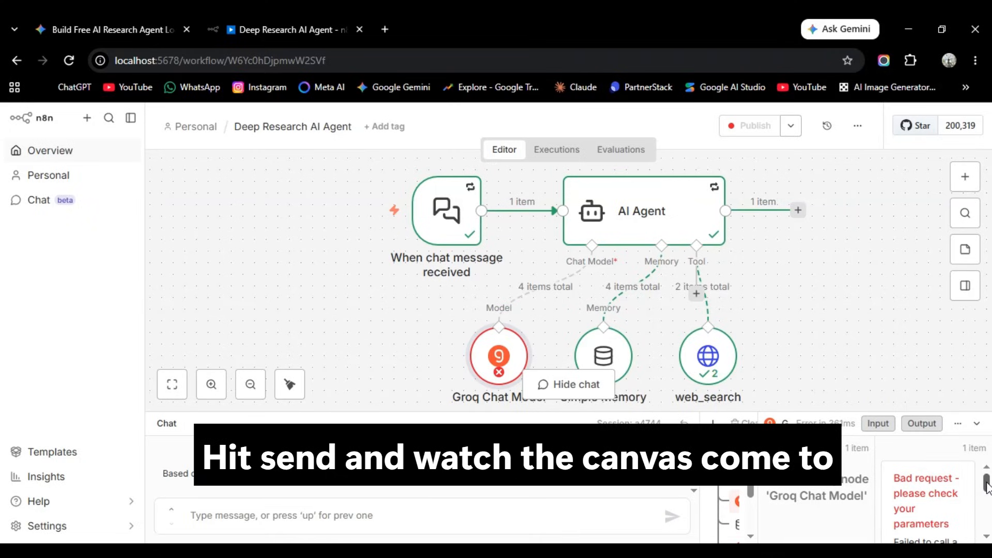
pyautogui.moveTo(988, 484); pyautogui.dragTo(986, 502)
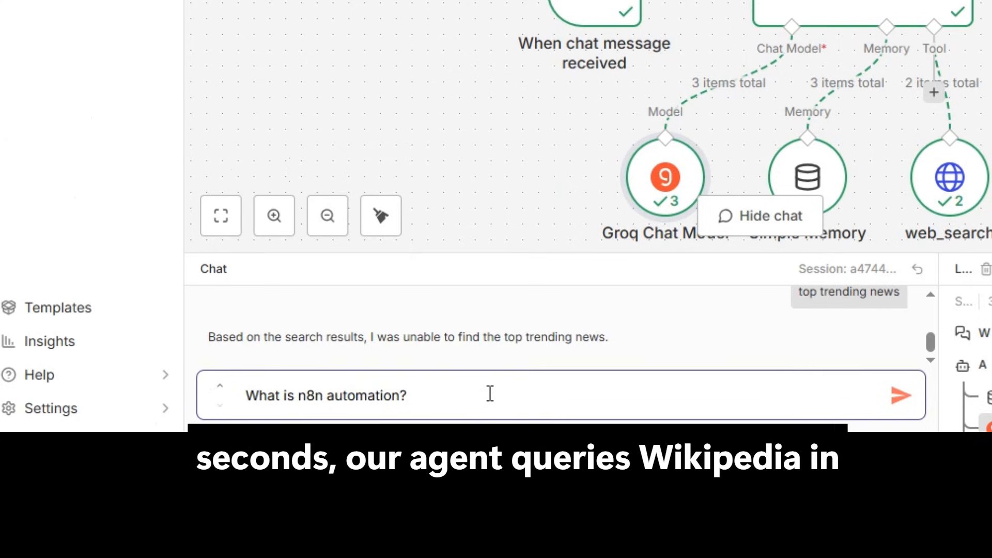
# Send the chat message "What is n8n automation?" and read through the agent's full answer
pyautogui.press('Return')
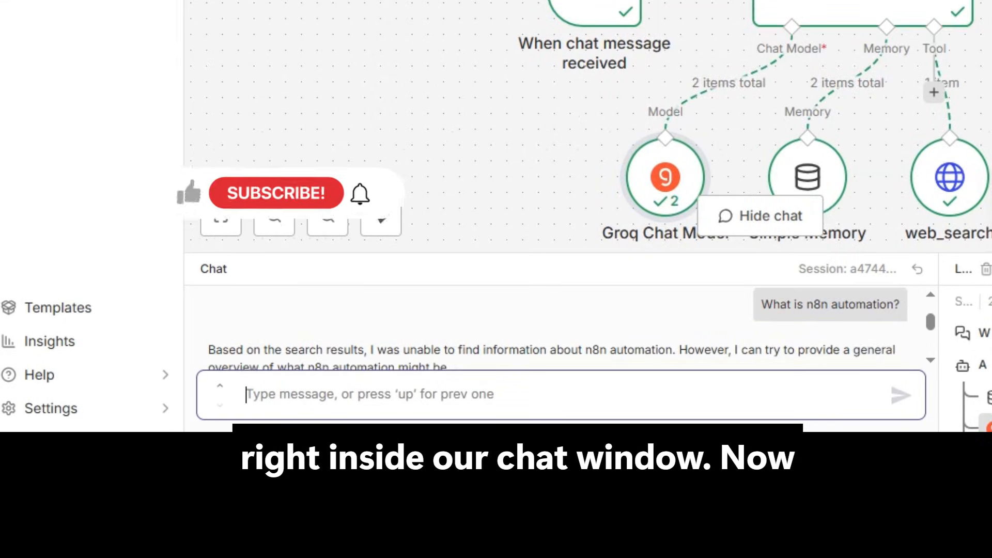
pyautogui.click(931, 358)
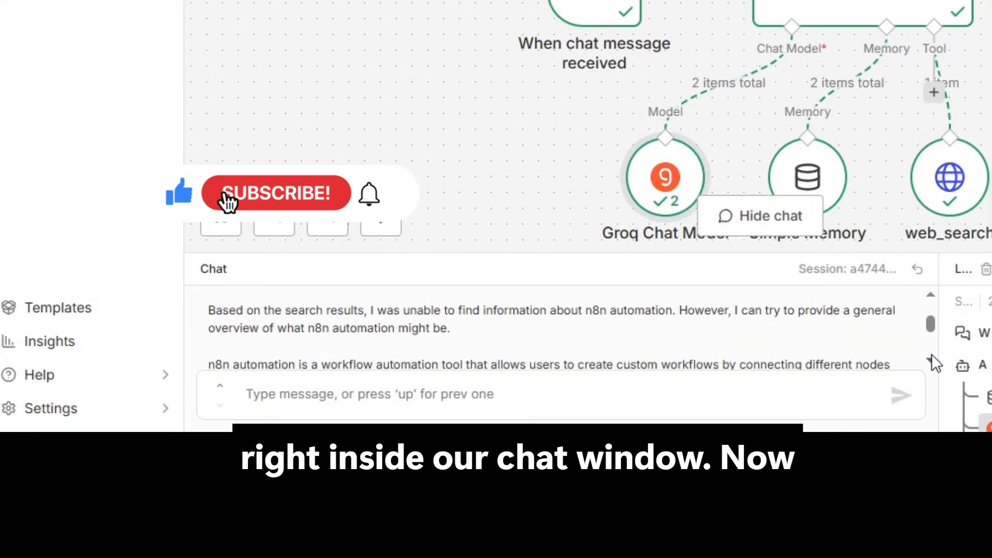
pyautogui.scroll(-5, 932, 354)
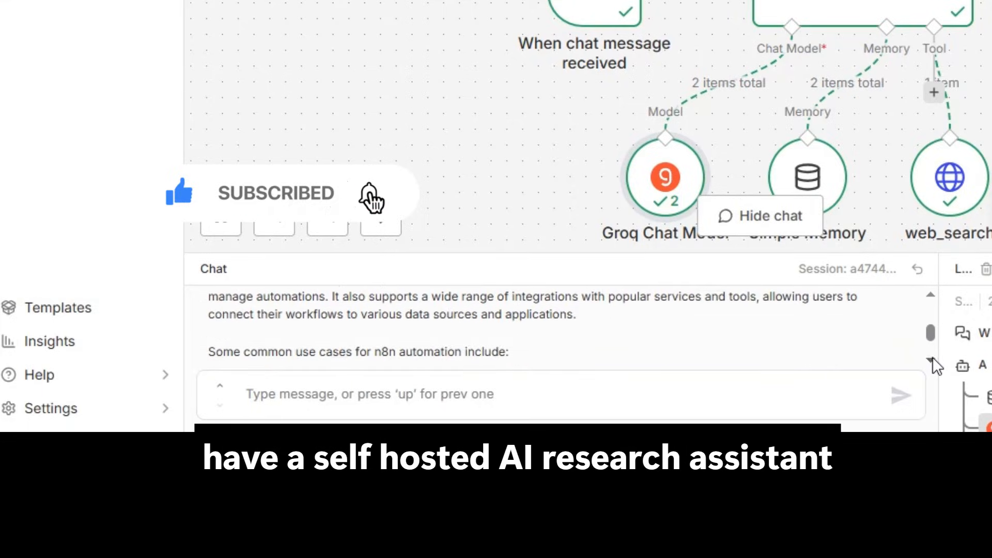
pyautogui.scroll(-3, 932, 359)
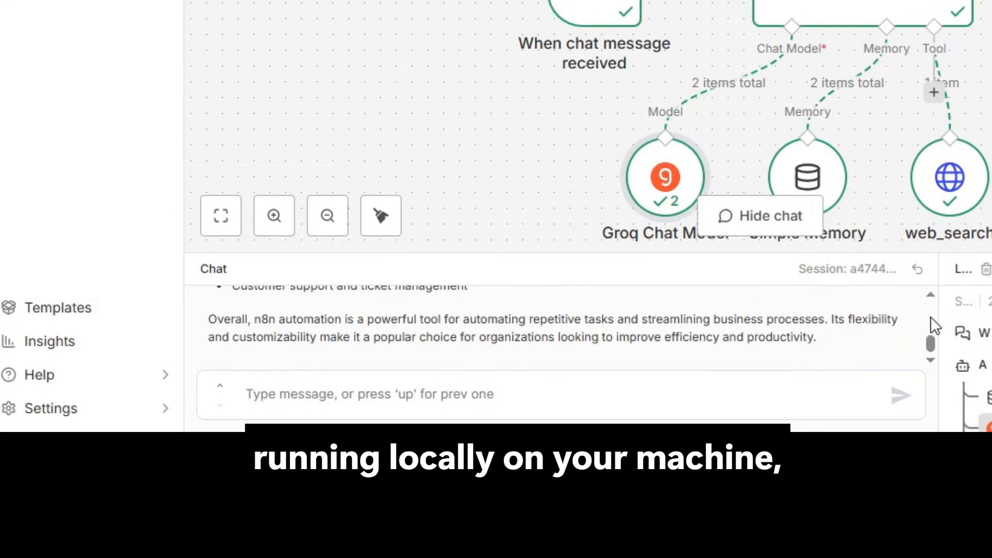
pyautogui.scroll(8, 932, 296)
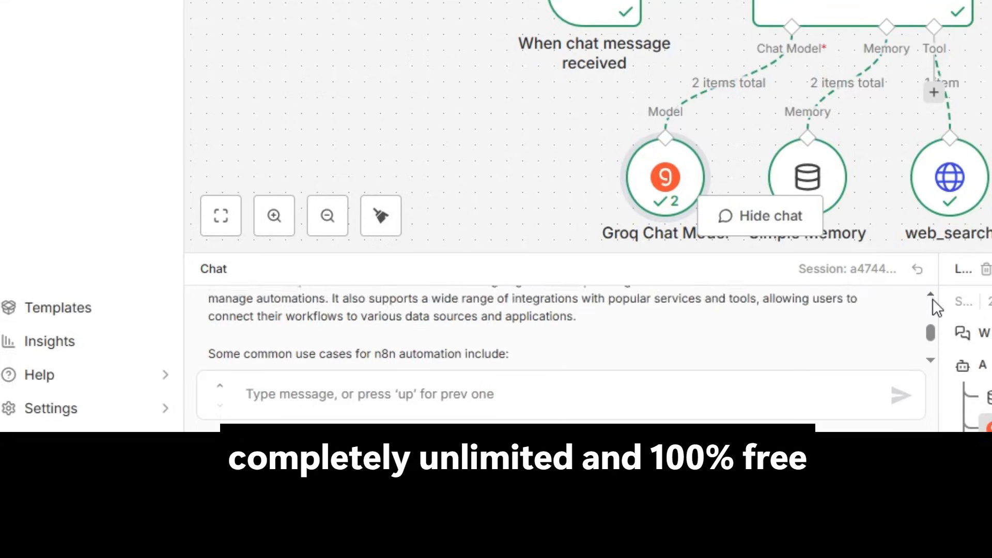
pyautogui.scroll(3, 934, 310)
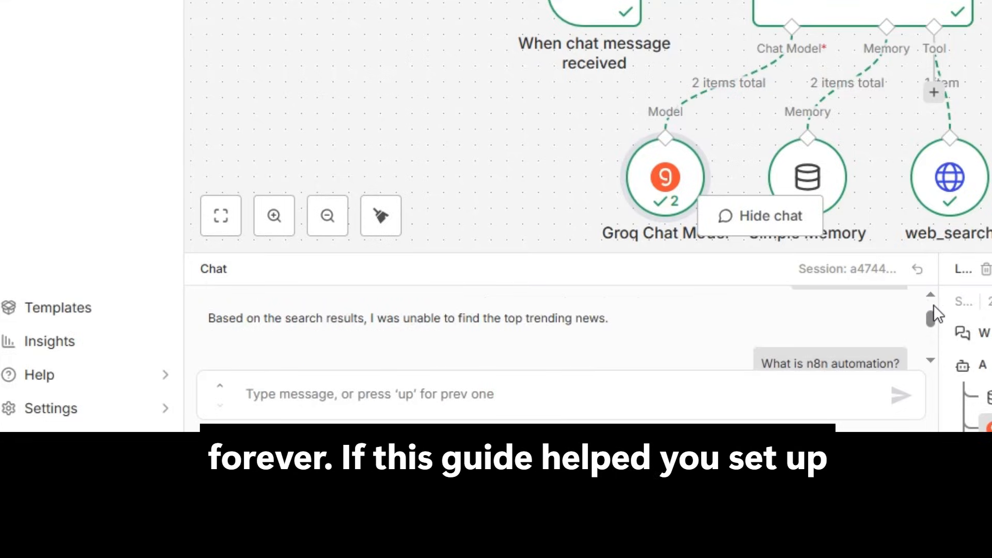
pyautogui.scroll(-3, 929, 362)
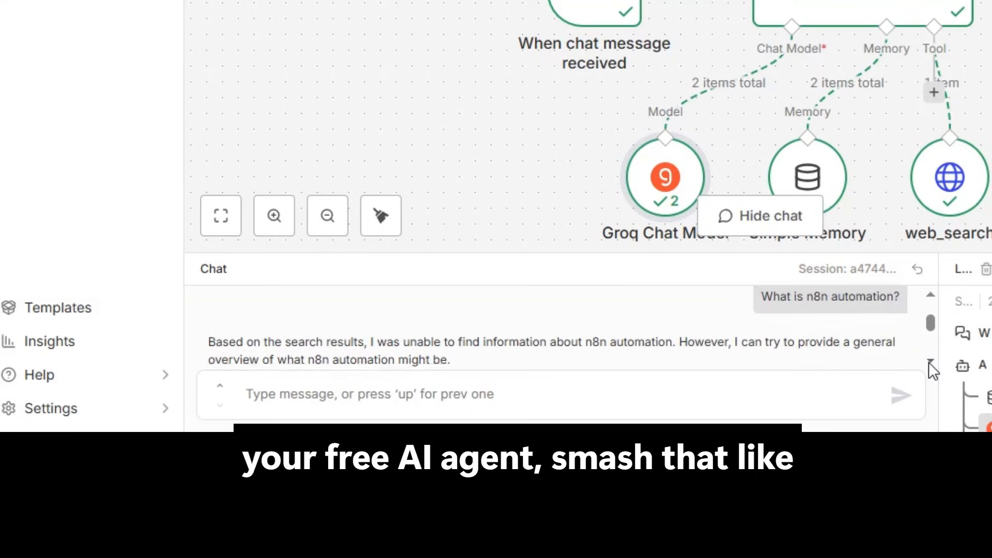
pyautogui.scroll(-4, 929, 363)
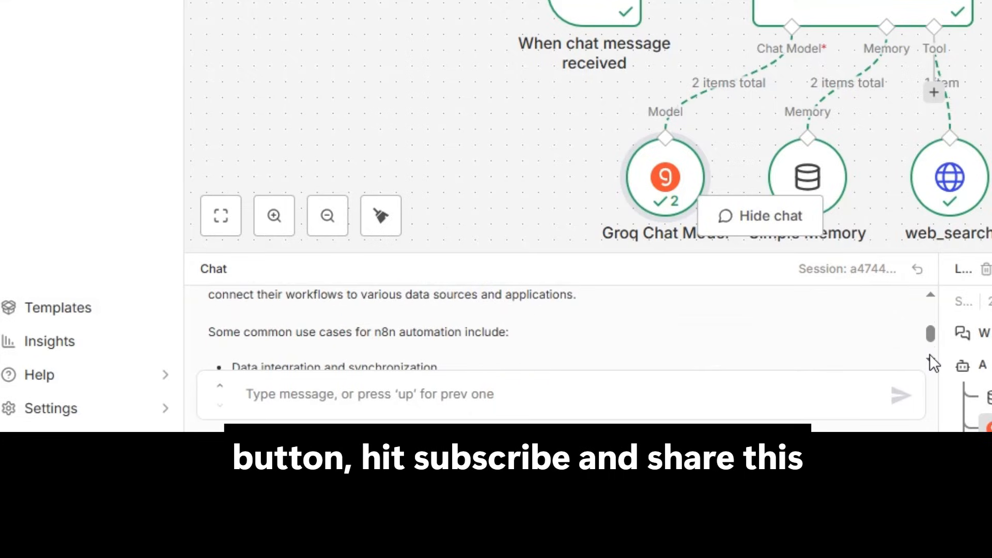
pyautogui.click(929, 368)
pyautogui.click(929, 368)
pyautogui.moveTo(929, 372); pyautogui.dragTo(795, 202)
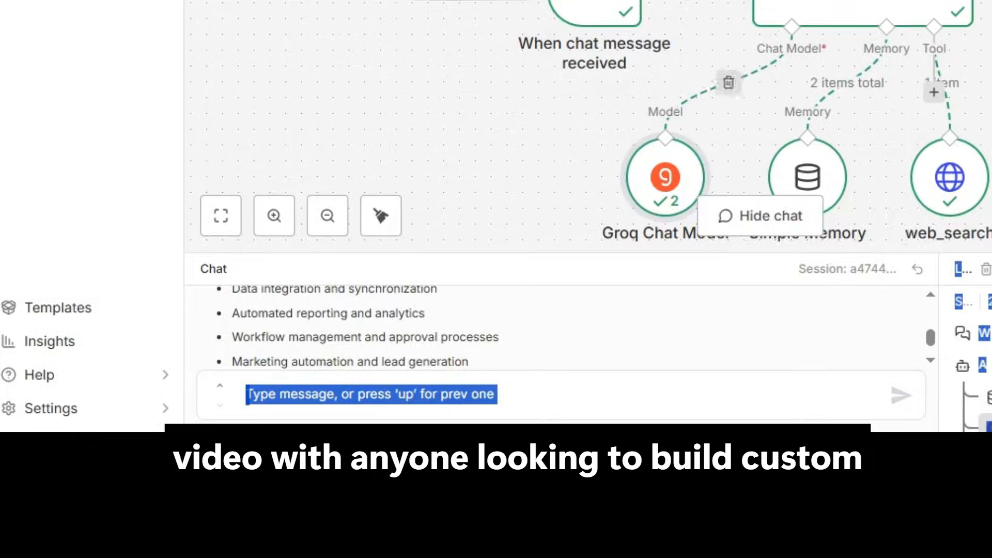